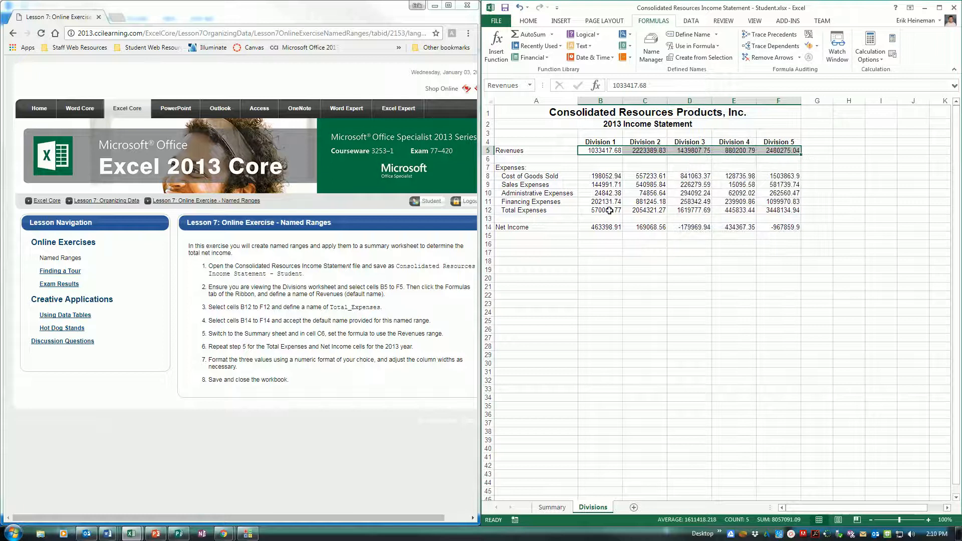
Step: Define workbook-scope names for two Divisions ranges: Total_Expenses for B12:F12 and Net_Income for B14:F14
drag(611, 213, 779, 211)
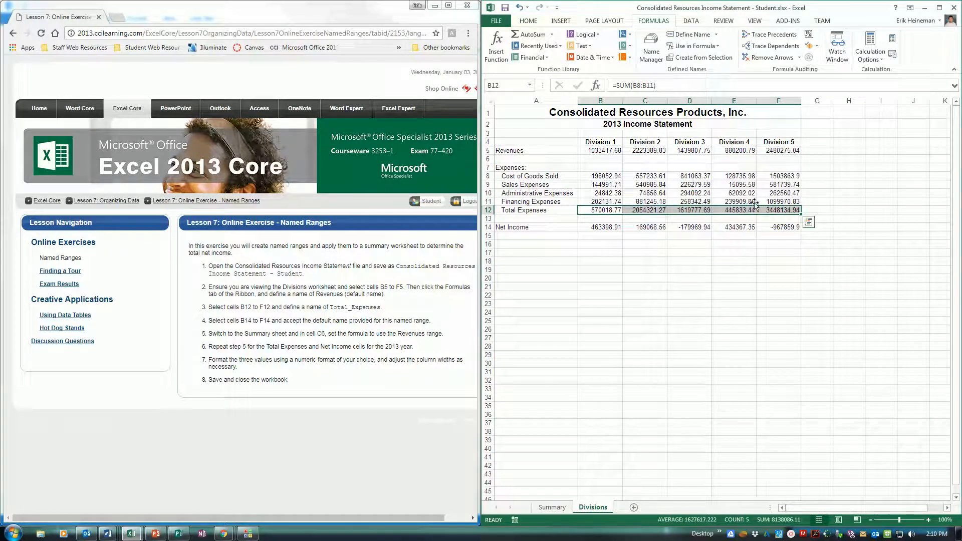
click(690, 35)
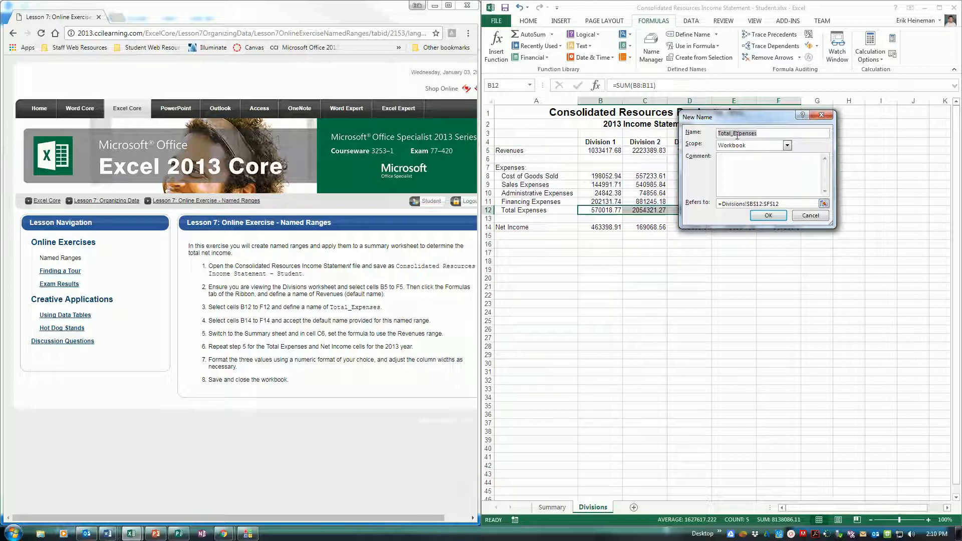
click(769, 215)
drag(608, 231, 805, 238)
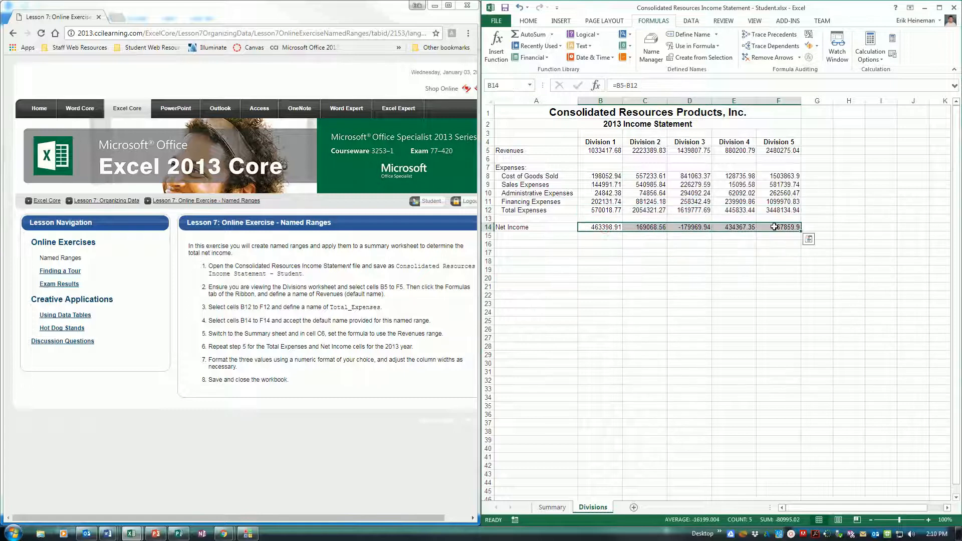
click(690, 34)
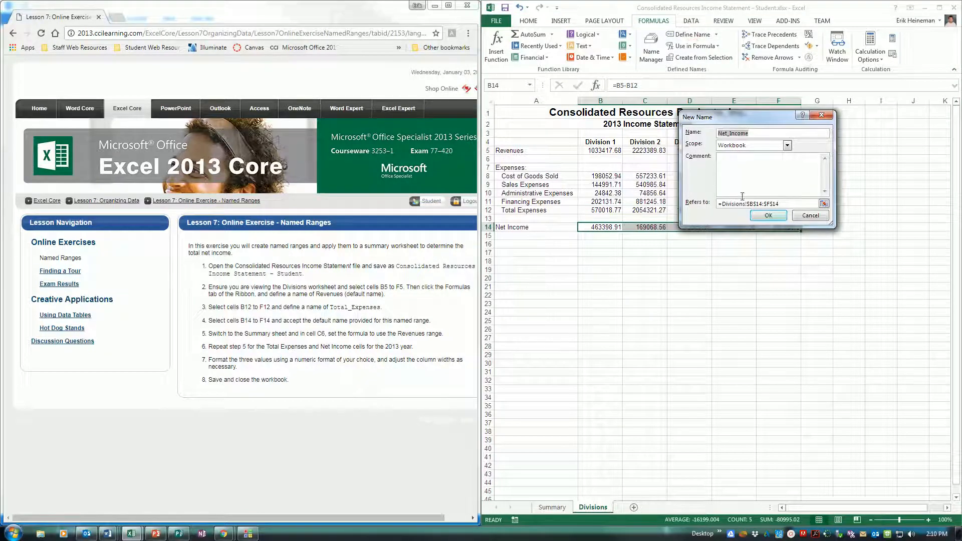
click(767, 216)
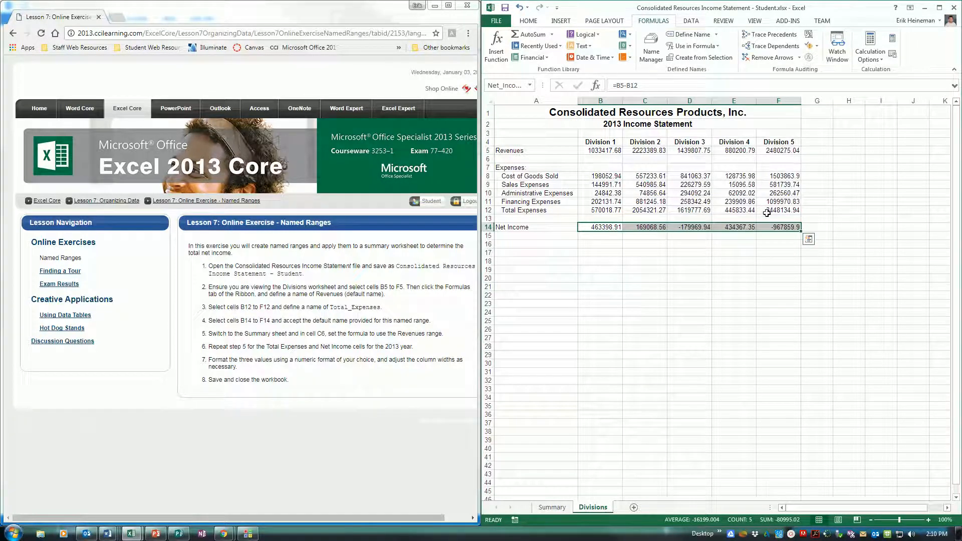
Step: On the Summary sheet, enter a formula in cell C6 that uses the Revenues named range
click(553, 507)
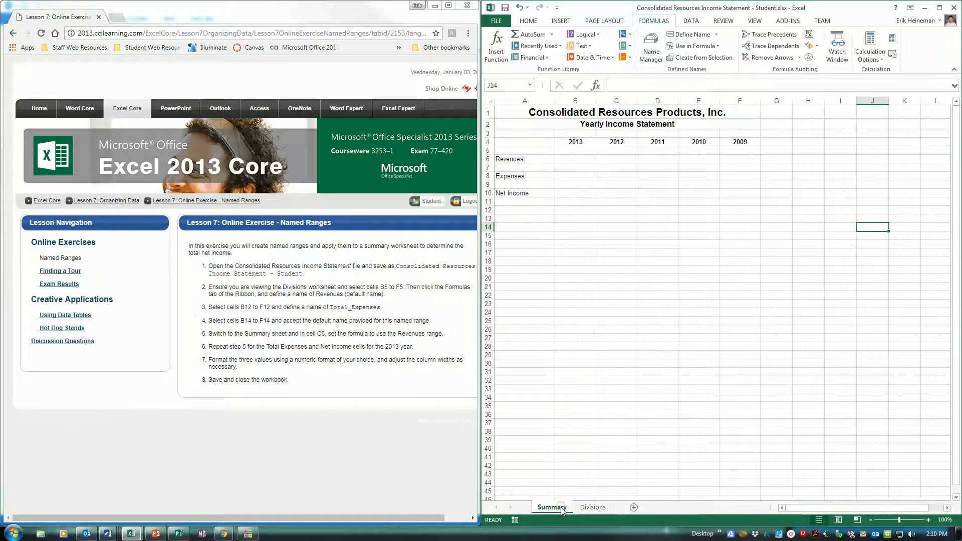
click(616, 163)
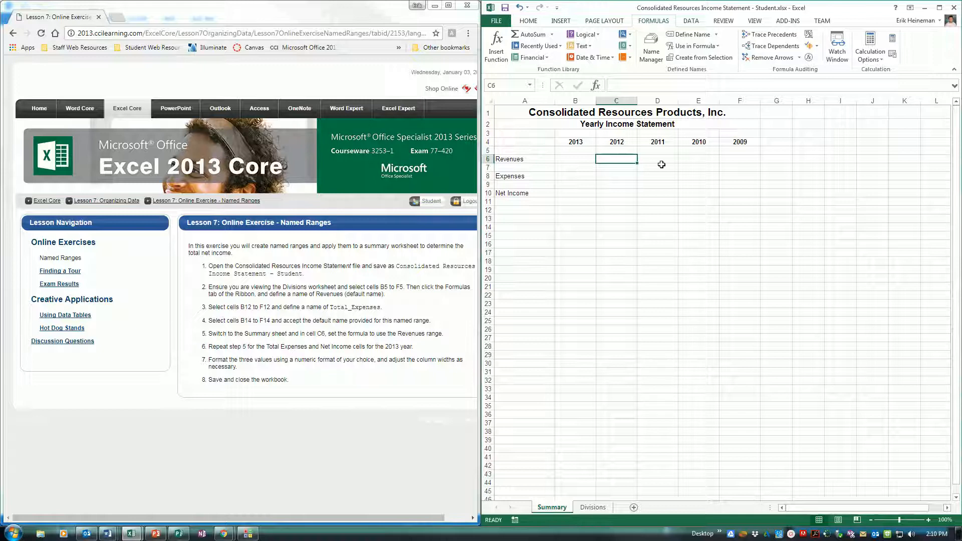
text(=)
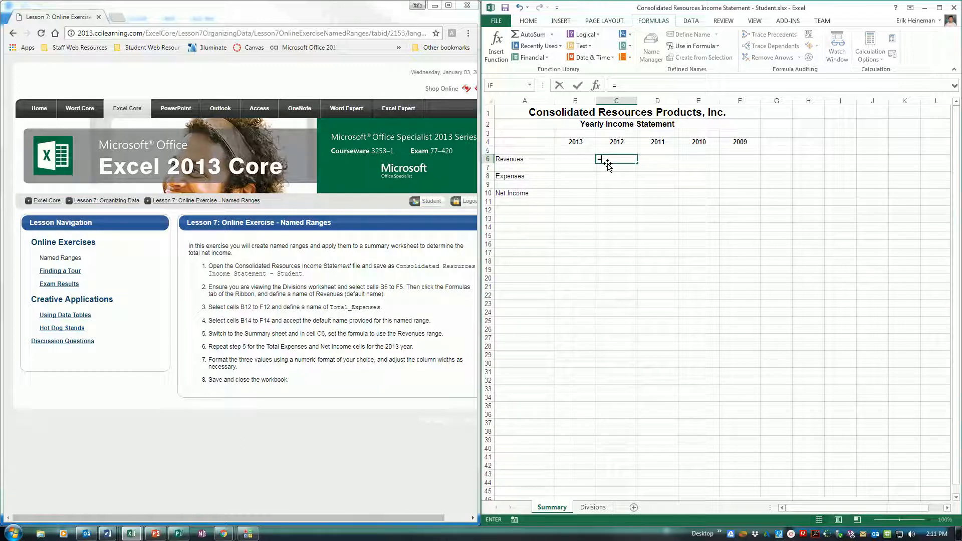
click(708, 46)
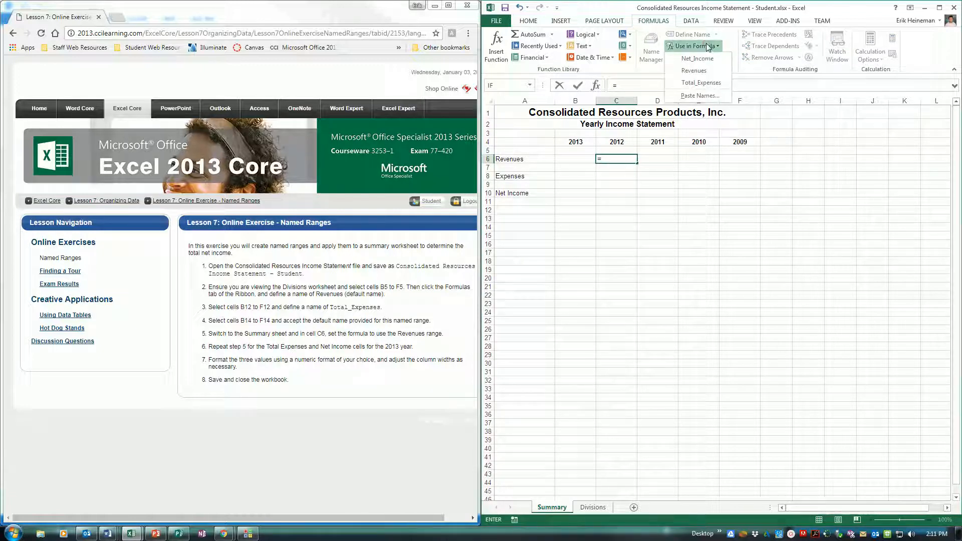
click(702, 74)
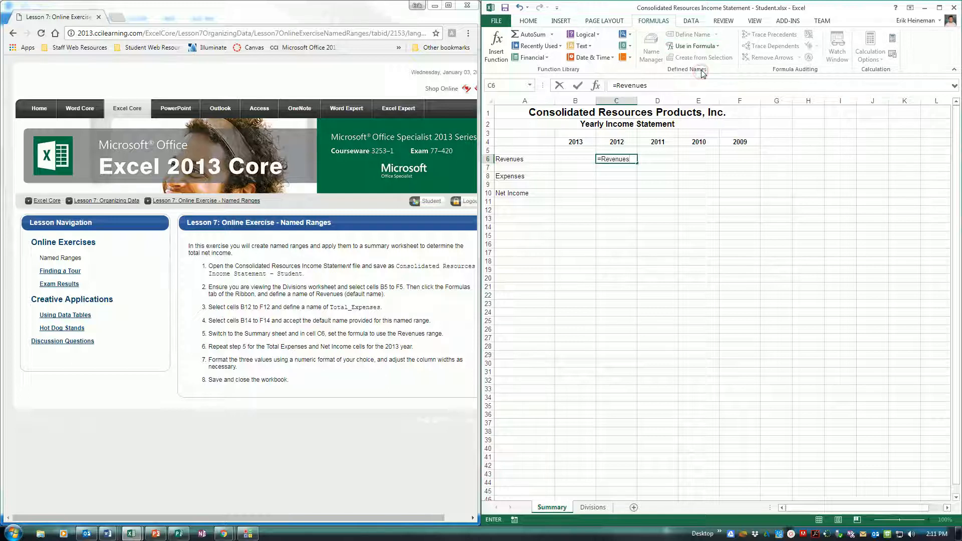
key(Return)
Step: Enter =Total_Expenses in cell C8 and =Net_Income in cell C10 using the defined names
key(Return)
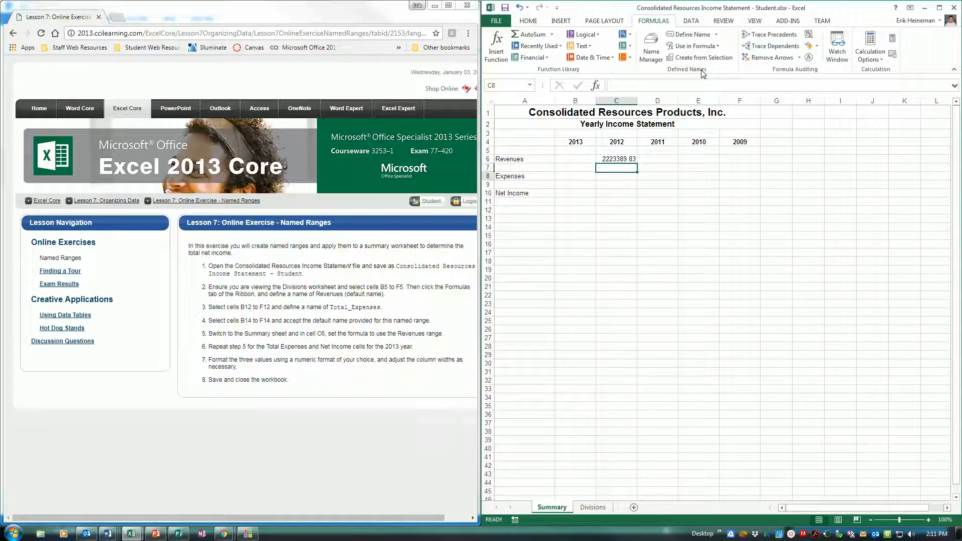
click(696, 46)
click(705, 82)
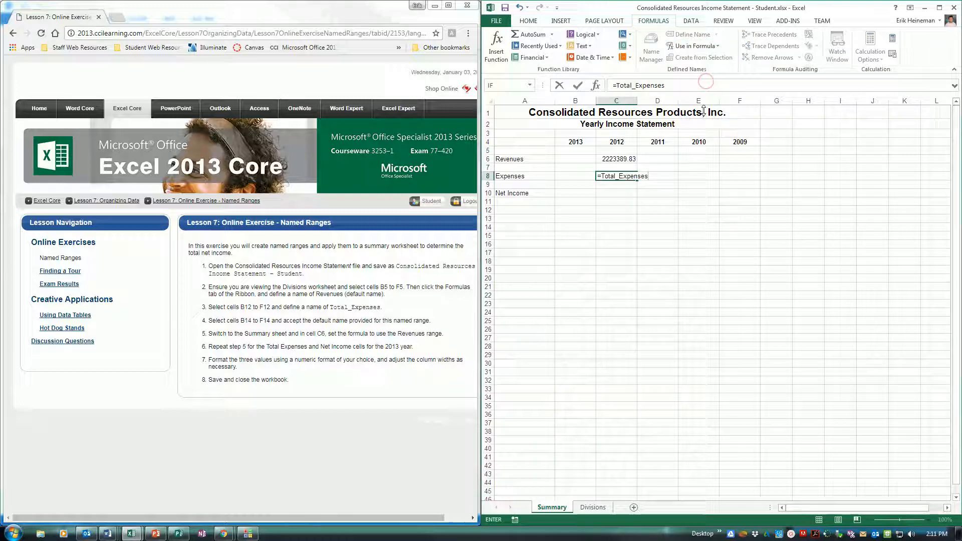
key(Return)
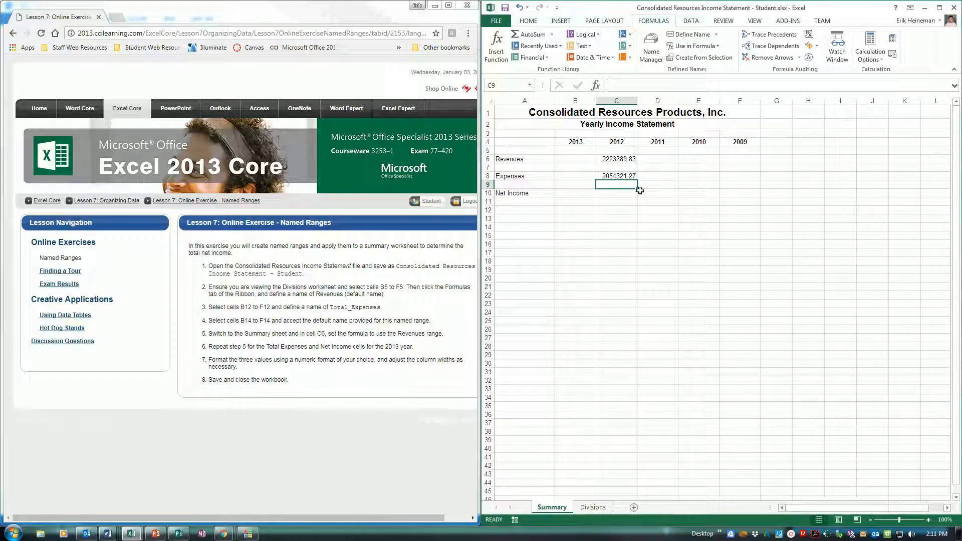
click(613, 196)
click(695, 46)
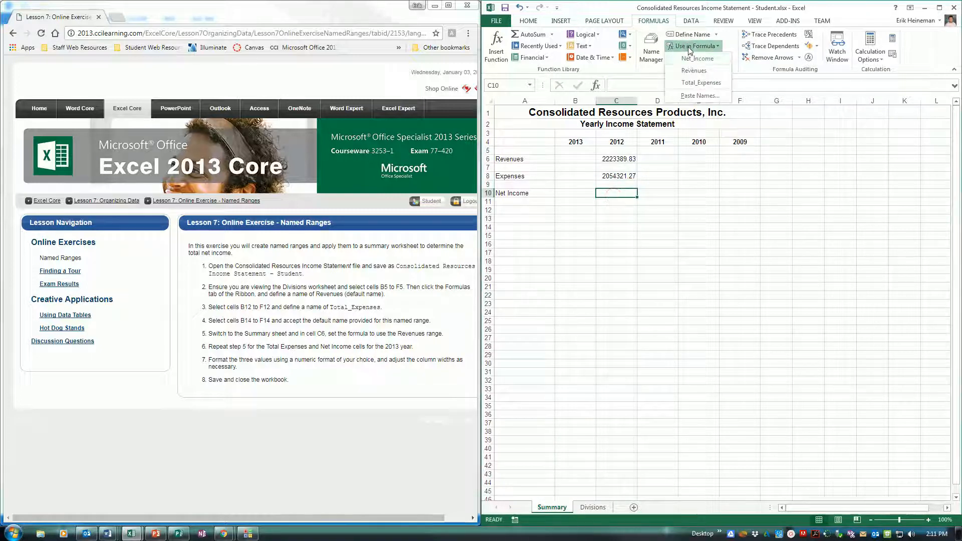
click(697, 59)
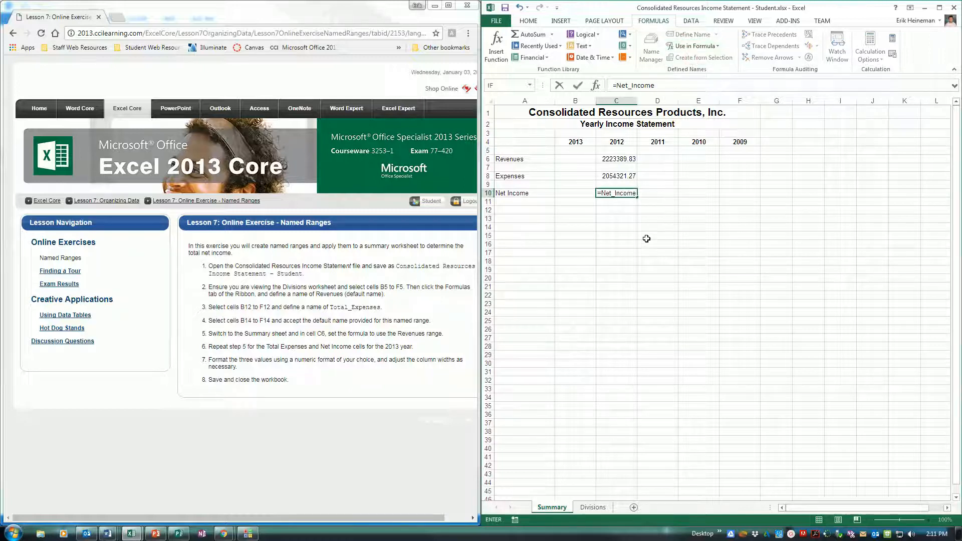
key(Return)
Step: Apply the $ English (United States) accounting format to C6, C8 and C10, and auto-fit column C's width
click(626, 159)
ctrl+click(627, 178)
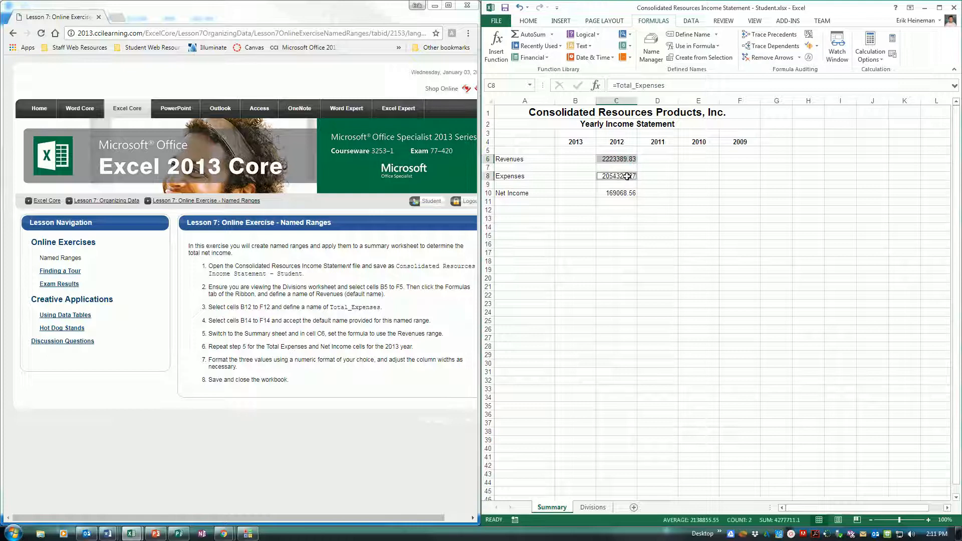
ctrl+click(629, 194)
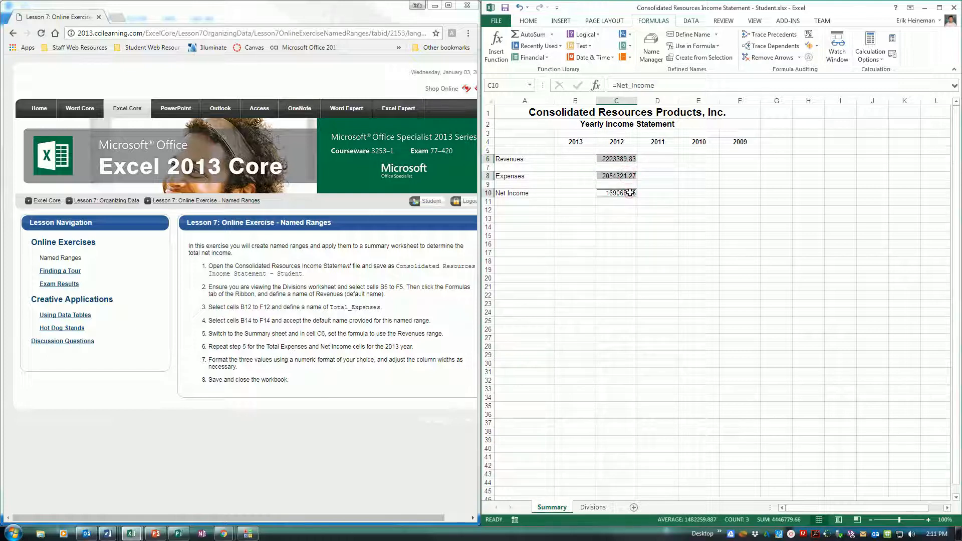
click(528, 21)
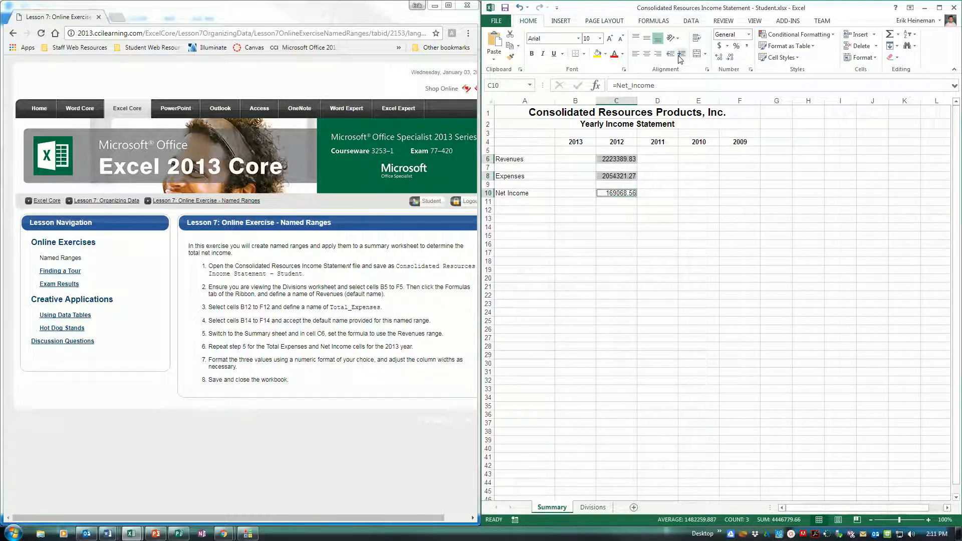
click(727, 46)
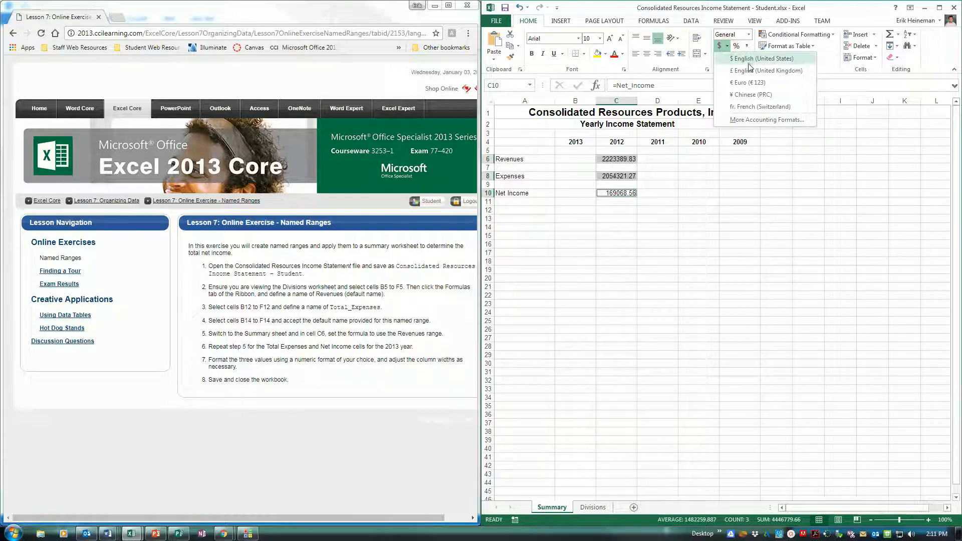
click(747, 58)
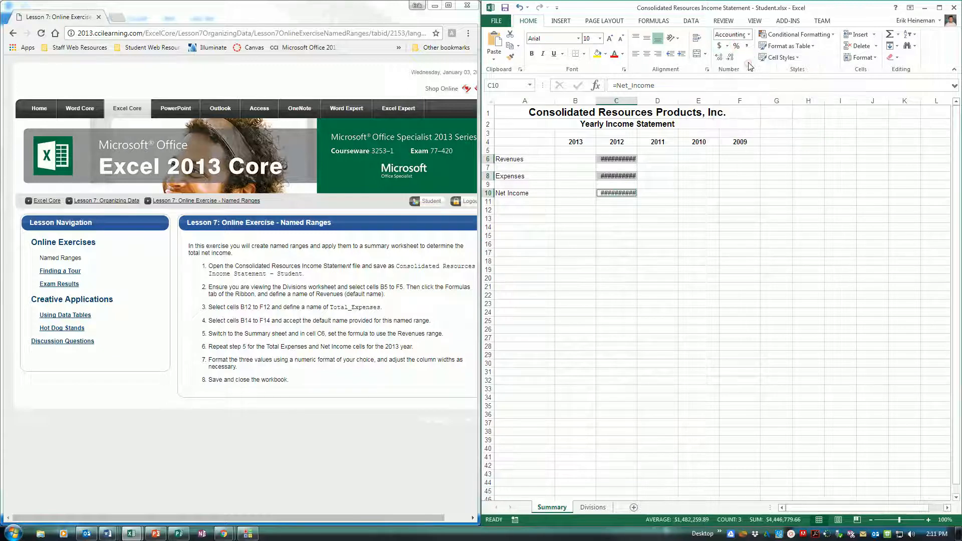
double_click(638, 98)
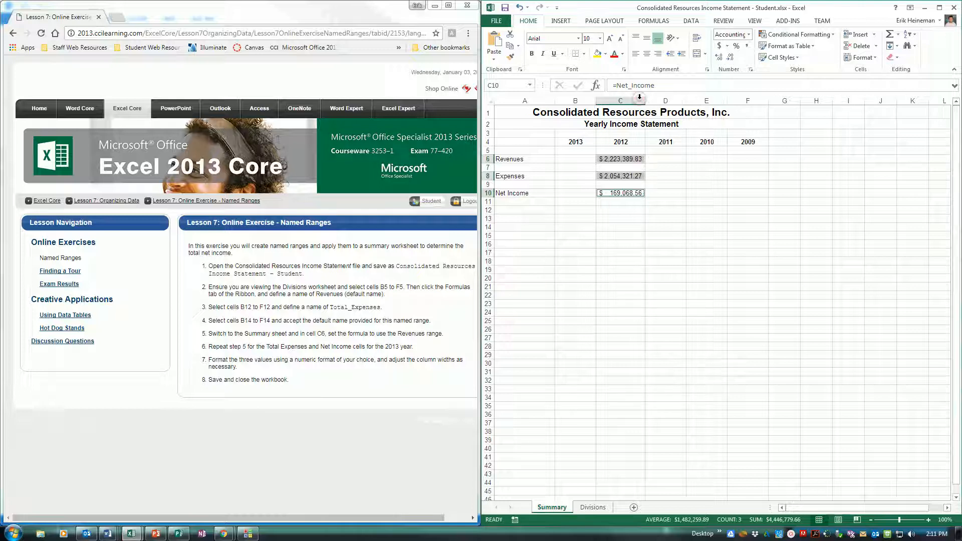
Step: Reduce C6, C8 and C10 to zero decimal places and save the workbook
click(731, 58)
click(730, 58)
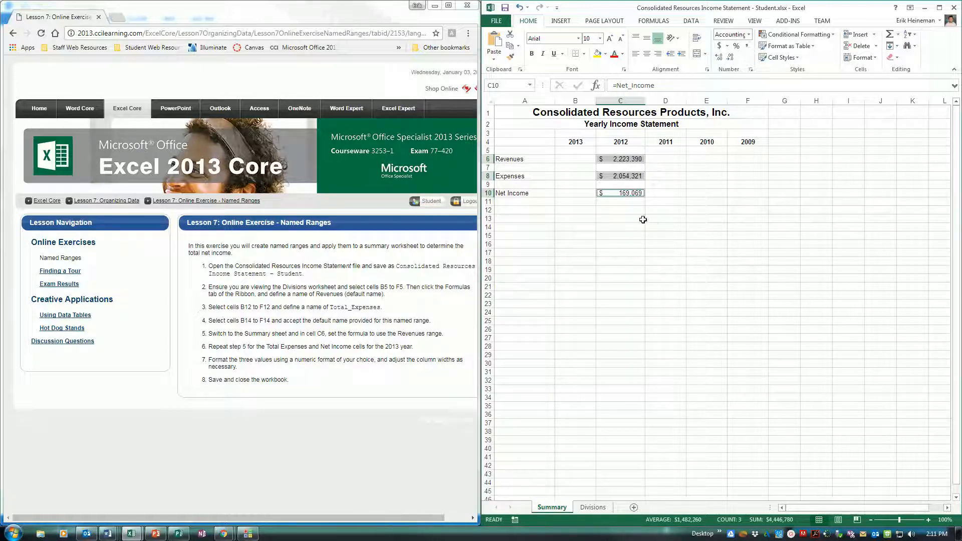
click(616, 204)
click(505, 8)
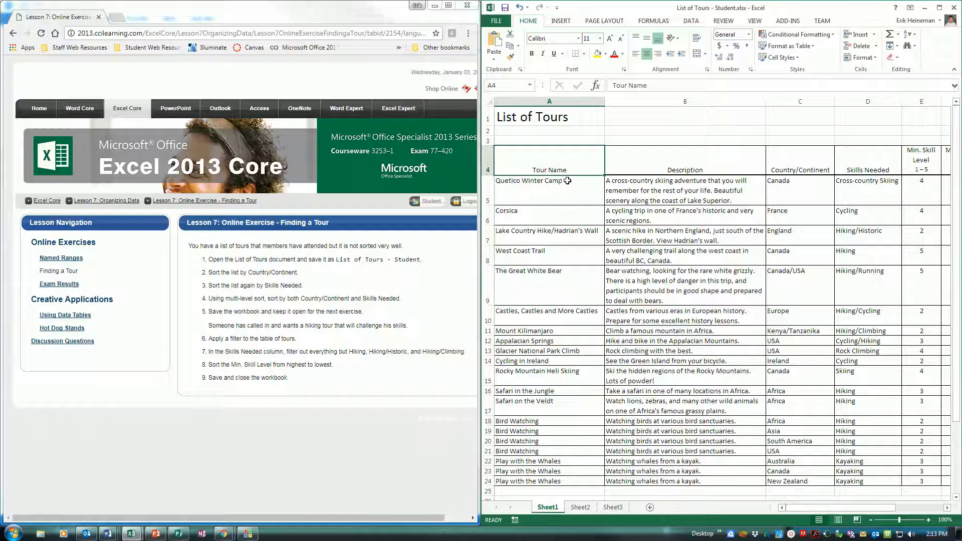
Step: Sort the tour table in A4:J24 by Country/Continent values from A to Z
drag(547, 156, 896, 481)
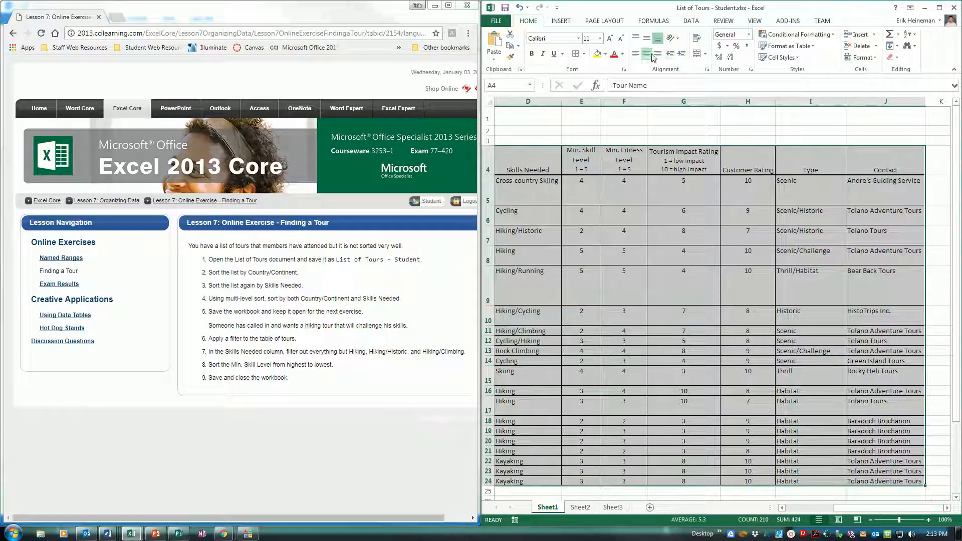
click(690, 20)
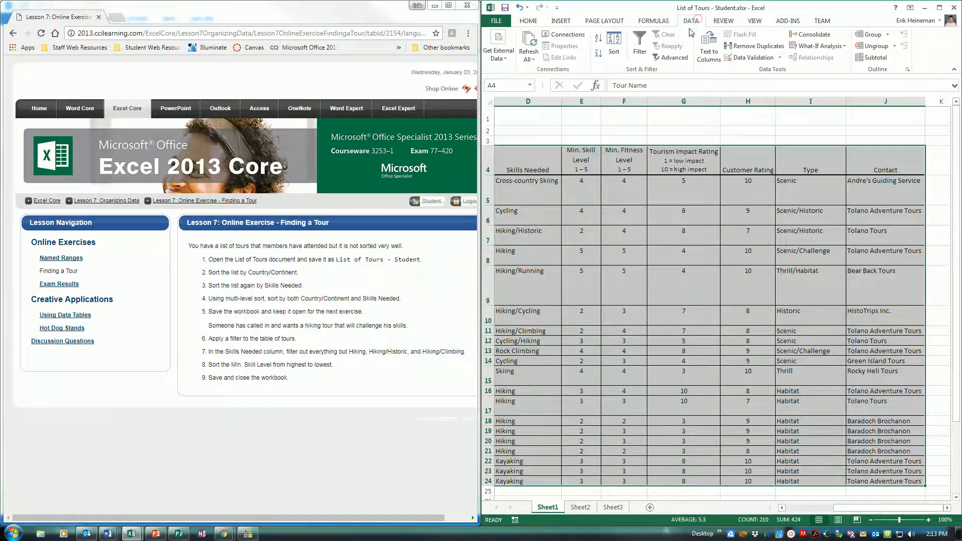
click(616, 46)
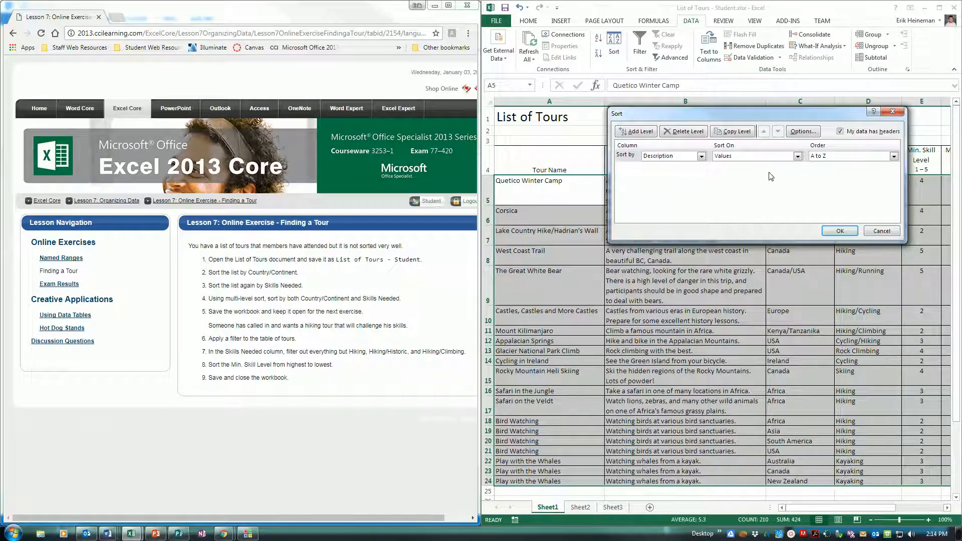
click(701, 157)
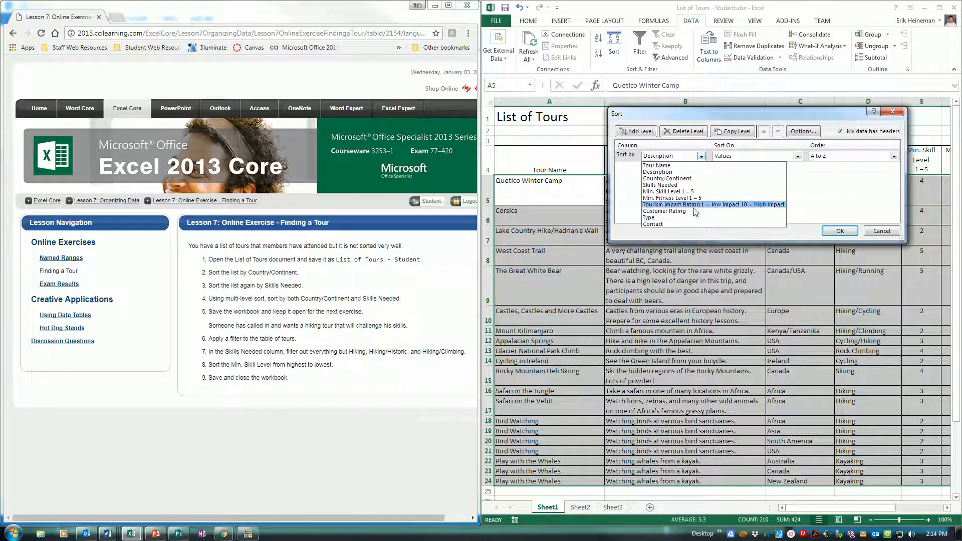
click(692, 180)
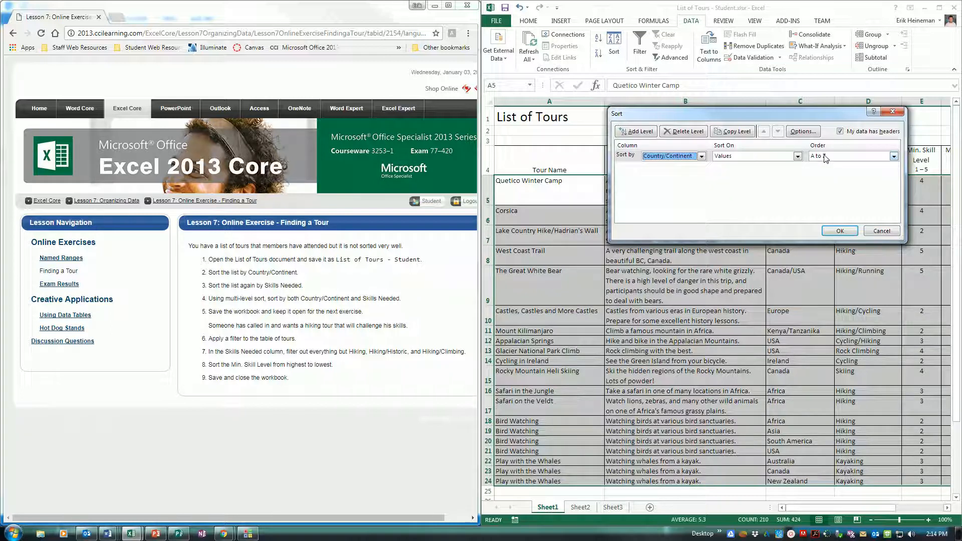
click(839, 231)
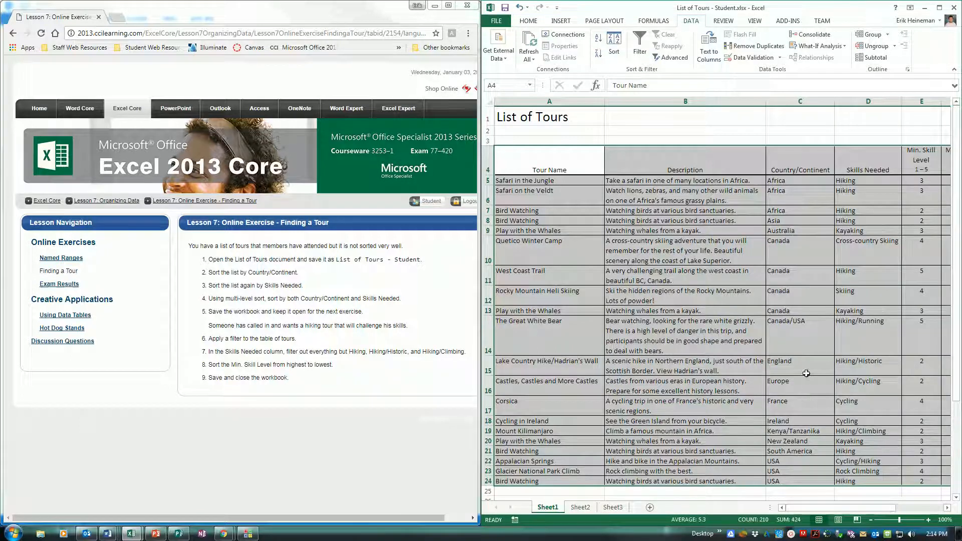
Step: Sort the tour table again, by Skills Needed values from A to Z
click(614, 47)
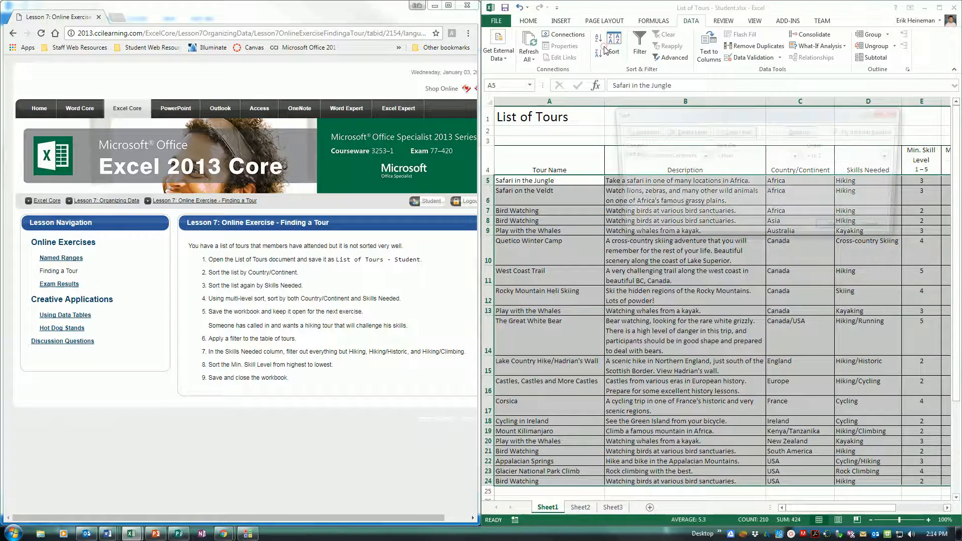
click(747, 155)
click(728, 159)
click(700, 155)
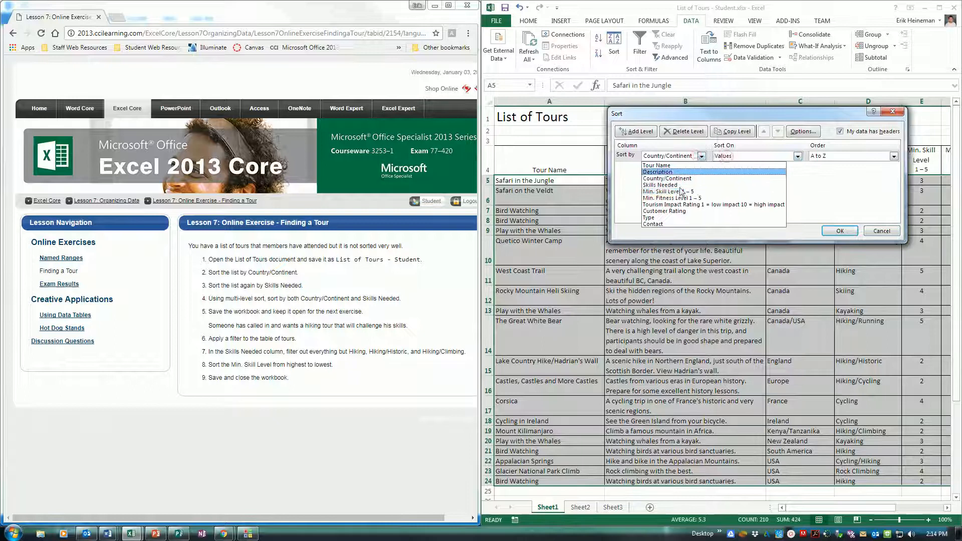
click(674, 189)
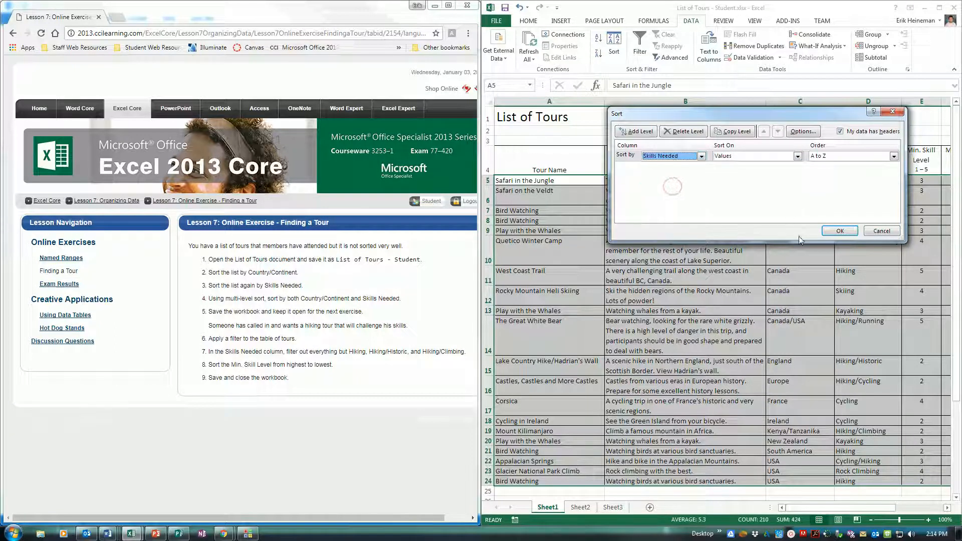
click(834, 231)
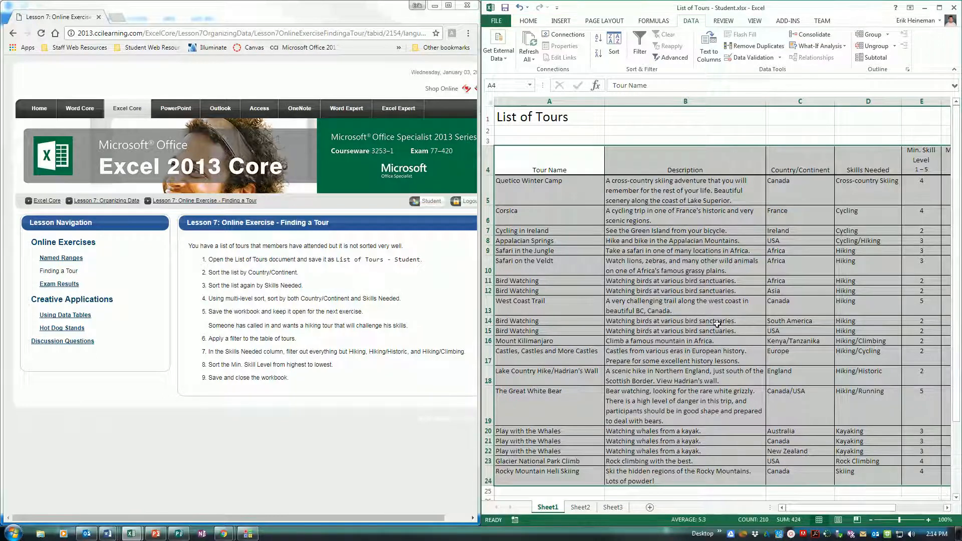
Step: Sort the tour table on two levels, by Country/Continent and then by Skills Needed, both by values from A to Z
click(614, 45)
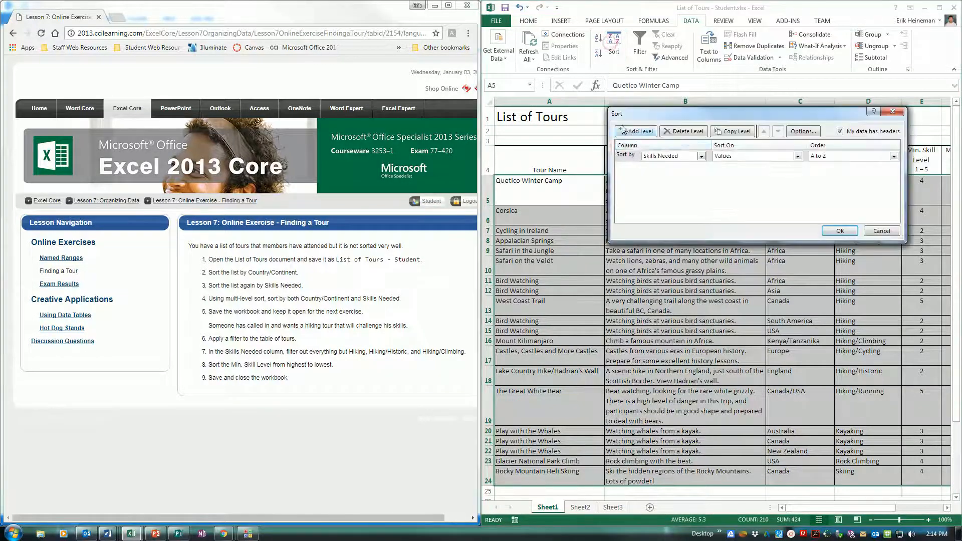
click(701, 156)
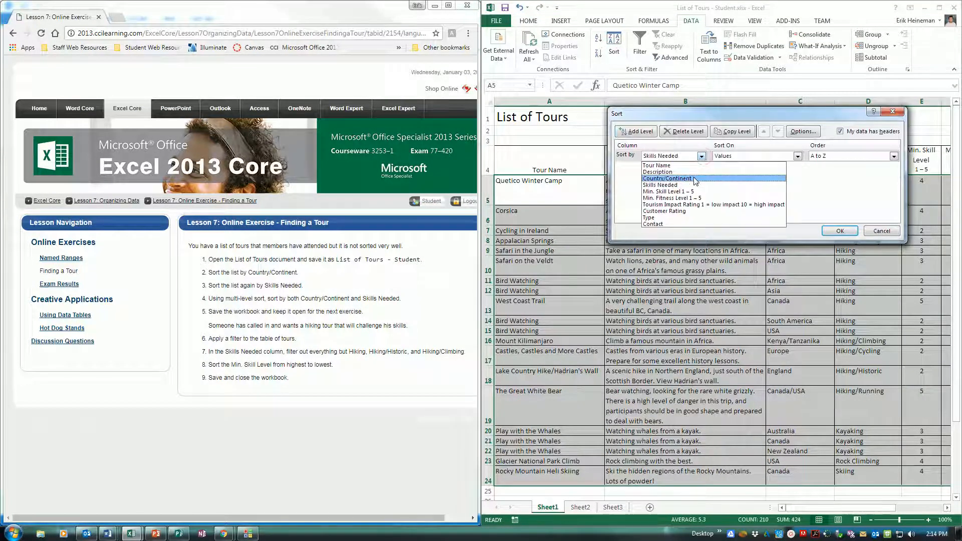
click(697, 179)
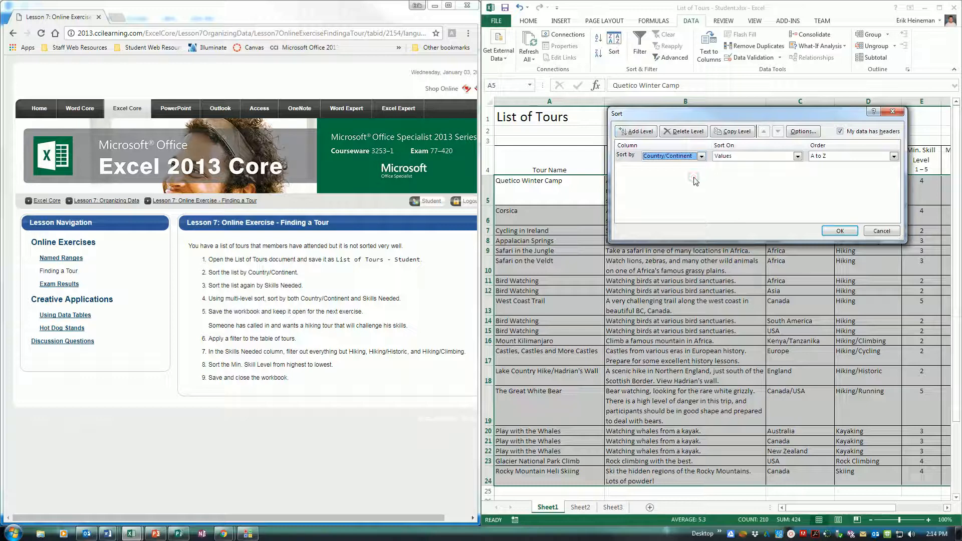
click(637, 132)
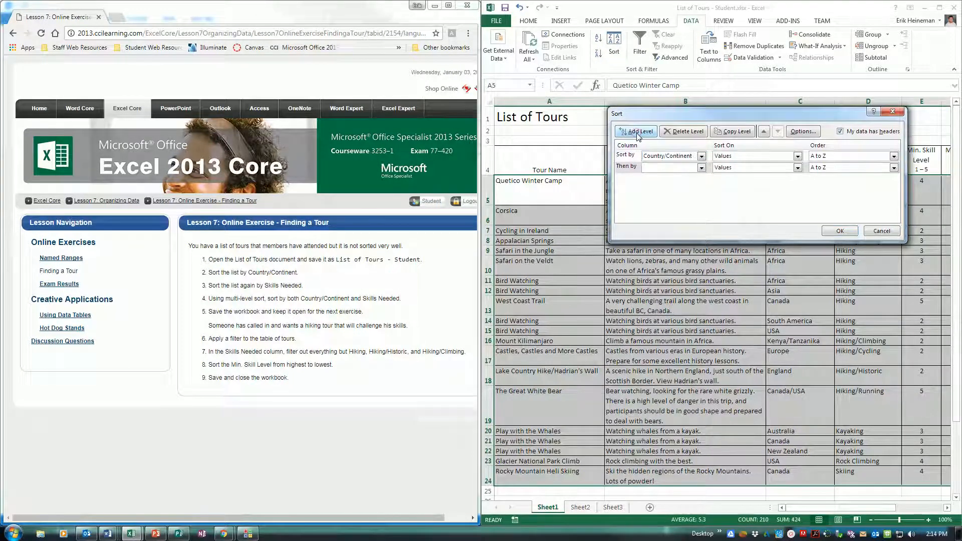
click(685, 166)
click(679, 196)
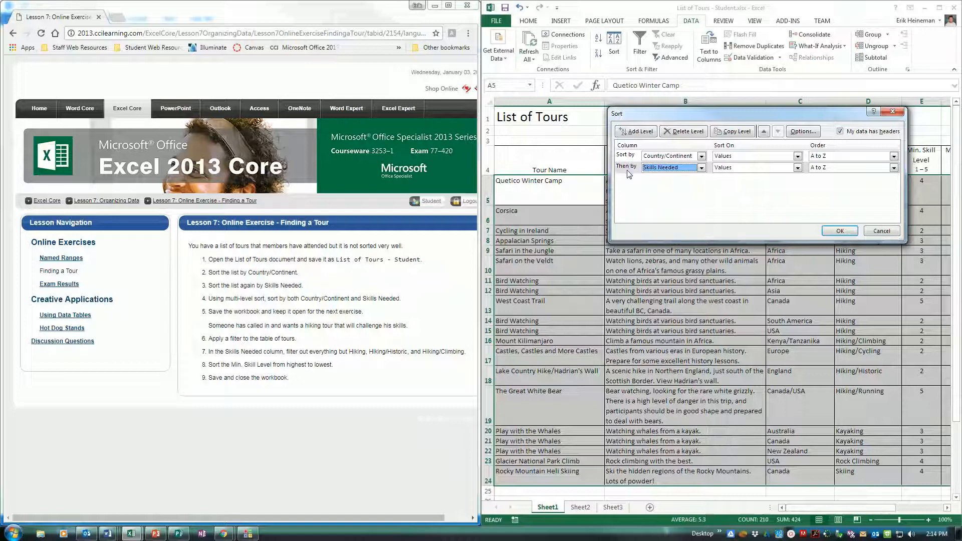
click(843, 232)
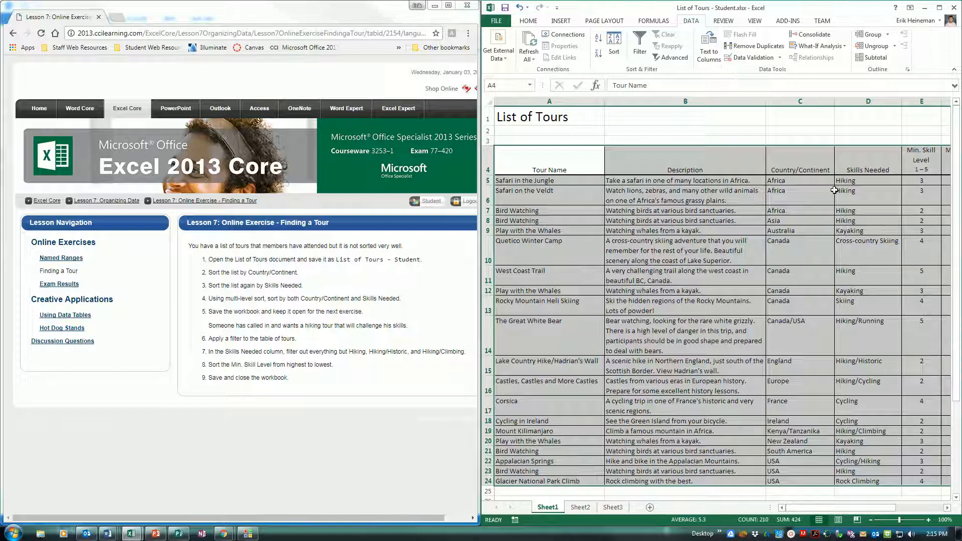
Step: Turn on filtering for the tour table's header row and deselect the table range by selecting B5
click(636, 43)
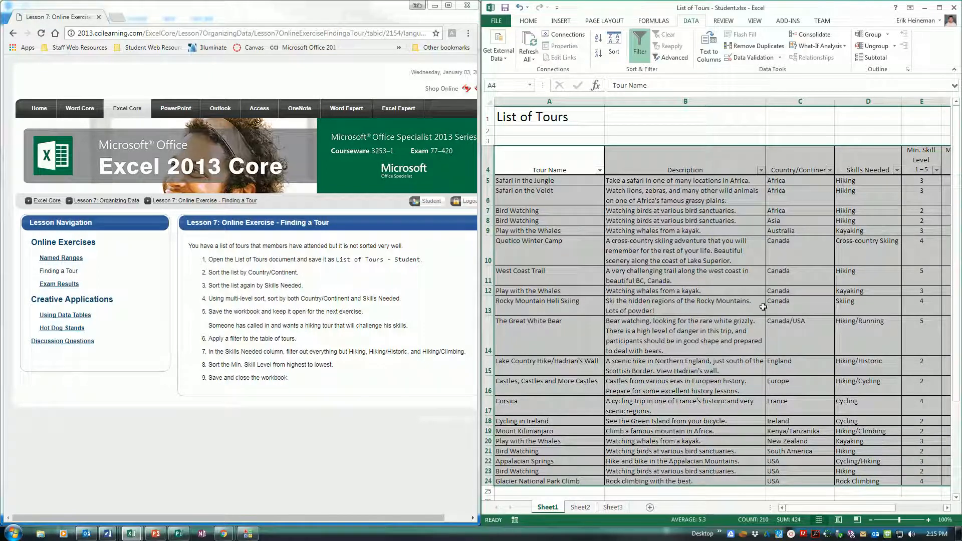
click(718, 258)
key(Up)
key(Up)
key(Up)
key(Up)
key(Up)
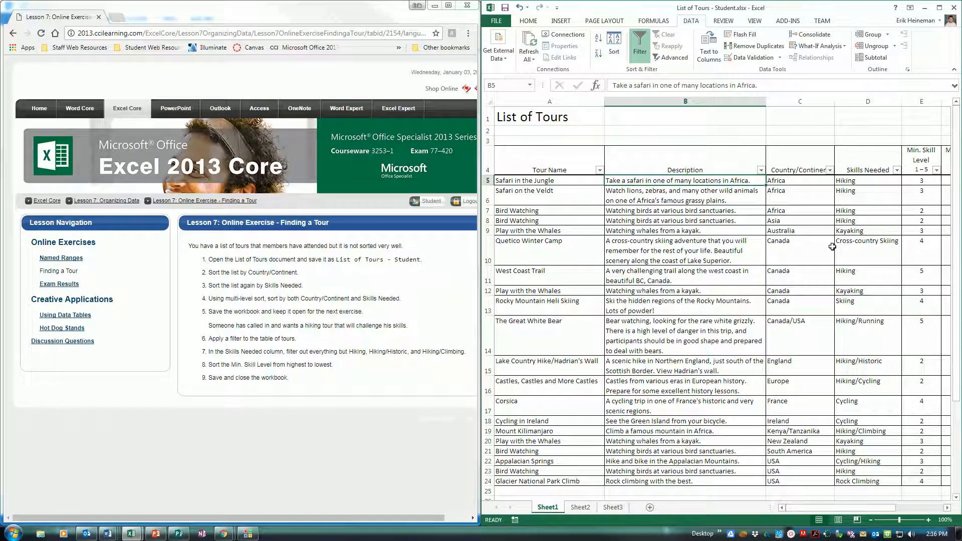
Step: Filter the Skills Needed column to only Hiking, Hiking/Climbing and Hiking/Historic
click(897, 170)
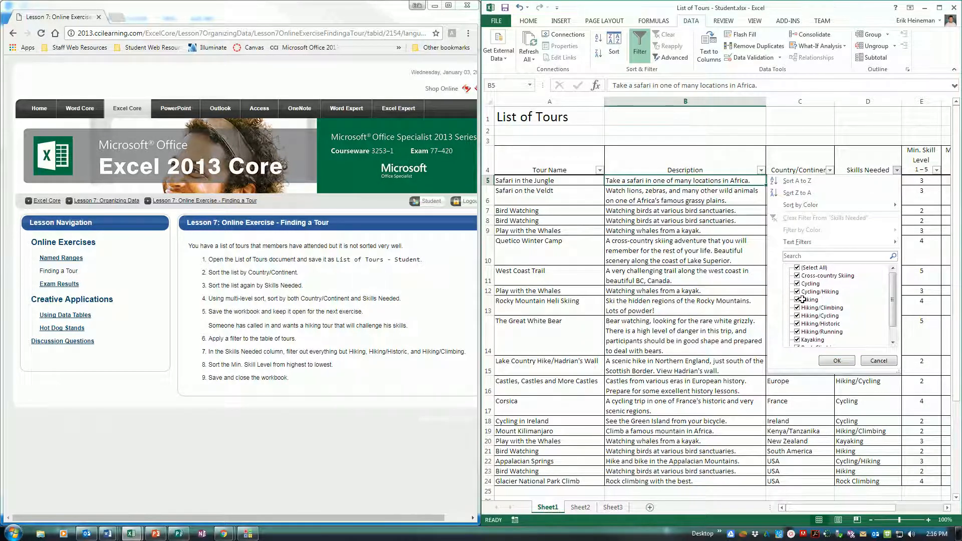
click(795, 267)
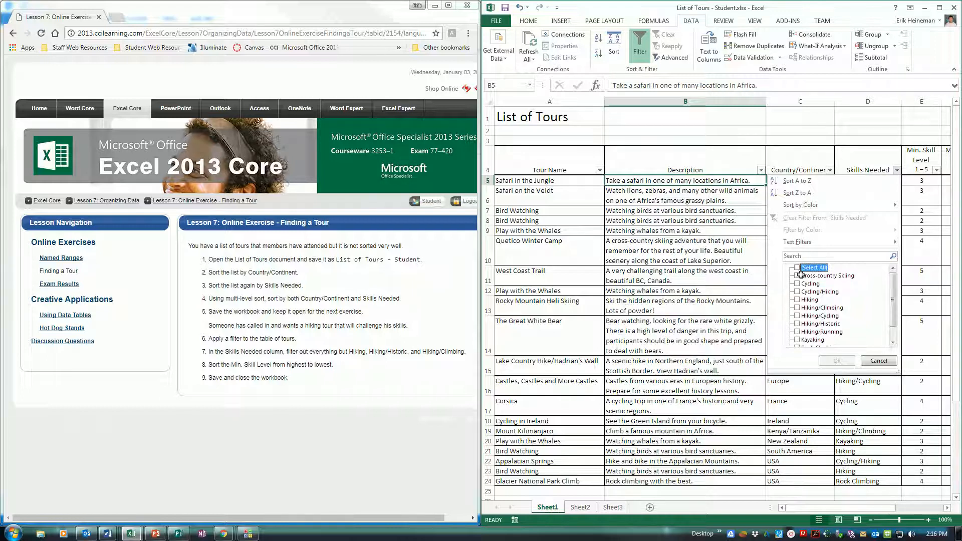
click(804, 301)
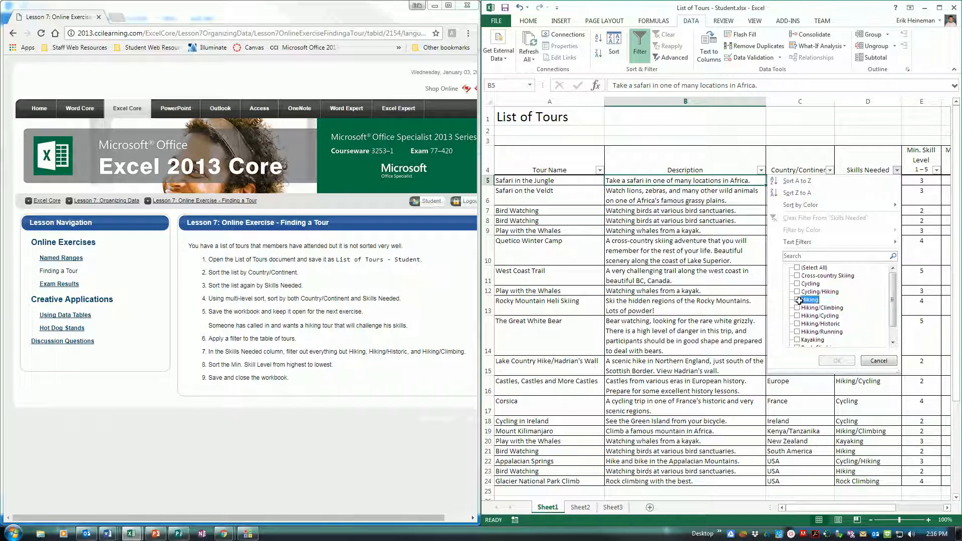
click(796, 325)
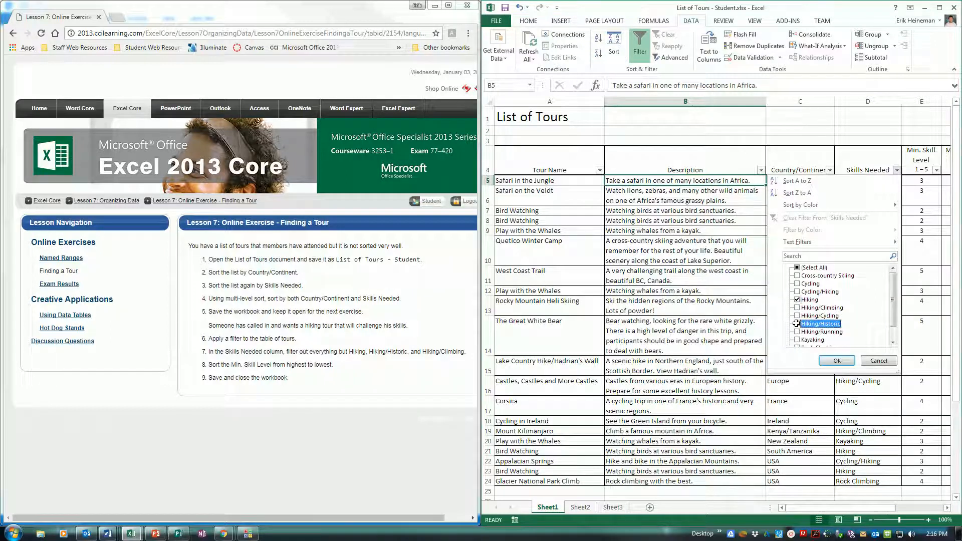
click(796, 308)
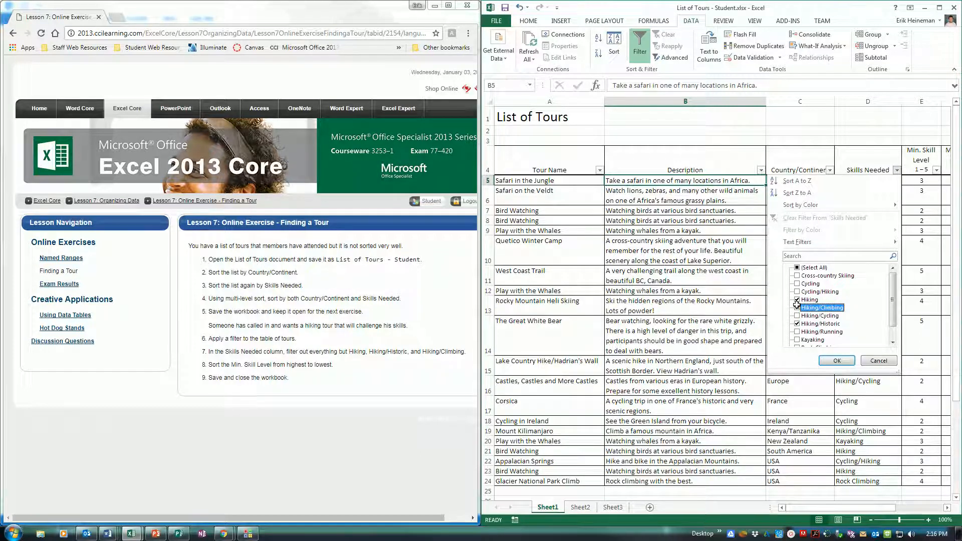
click(796, 307)
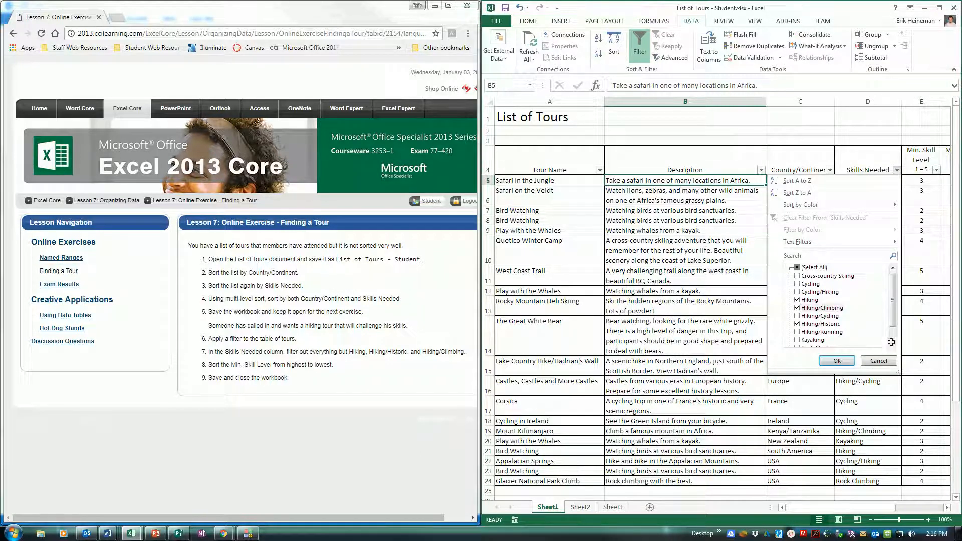
click(841, 360)
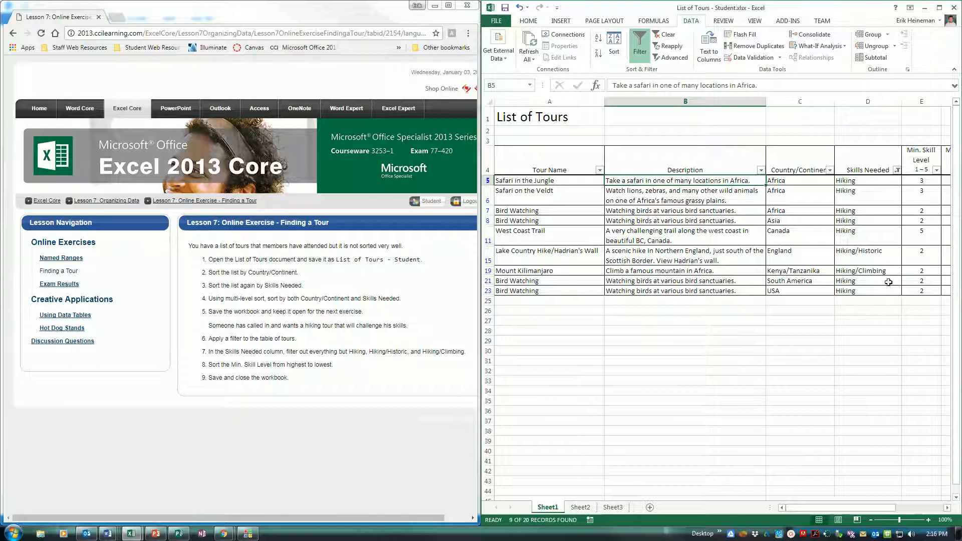
Step: Sort the filtered tours by Min. Skill Level from largest to smallest and save the workbook
click(937, 170)
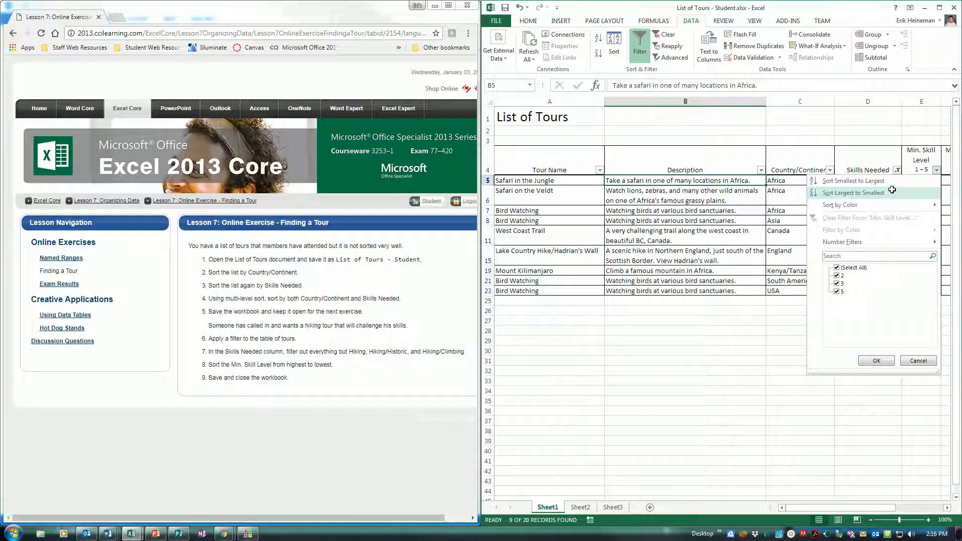
click(891, 189)
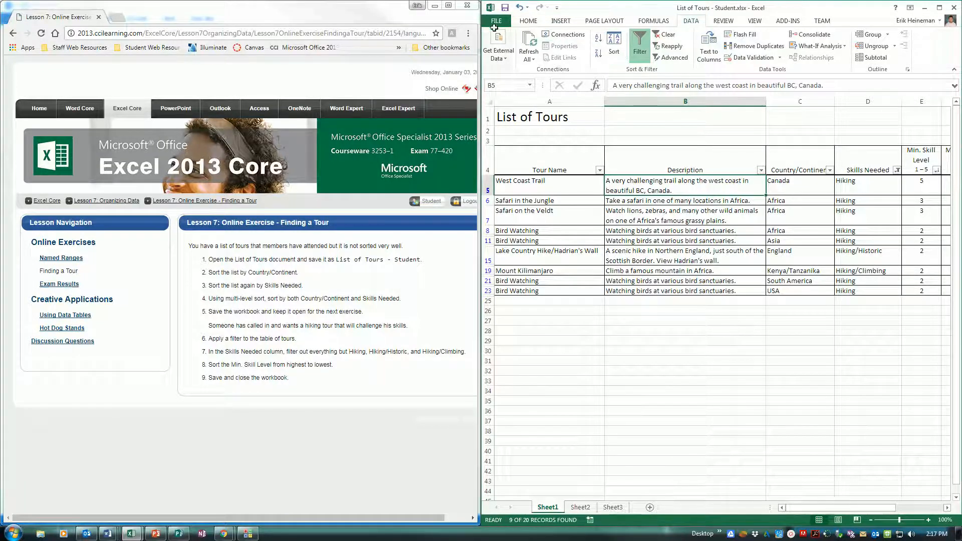
click(505, 7)
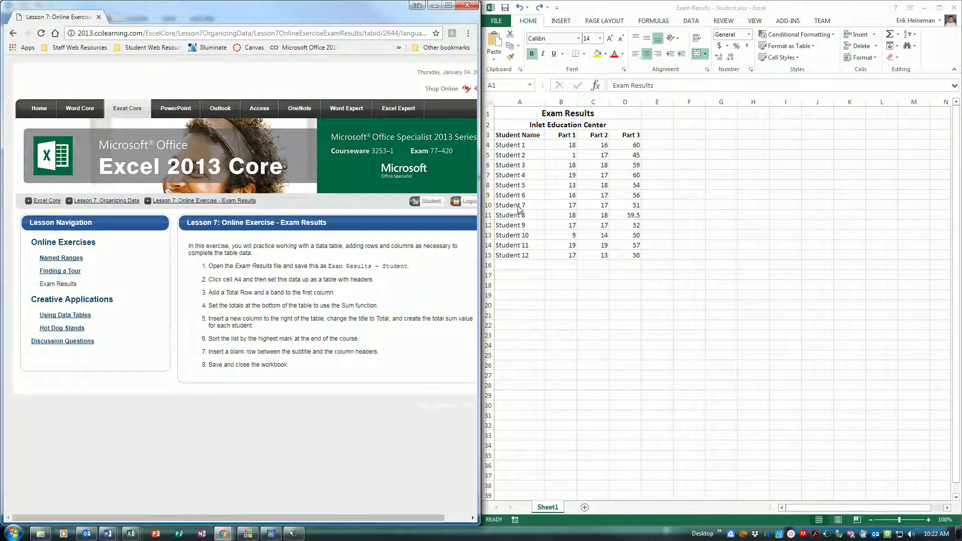
Step: Format A3:D15 of the Exam Results sheet as a table with headers, using the green style in the second Medium row
click(530, 192)
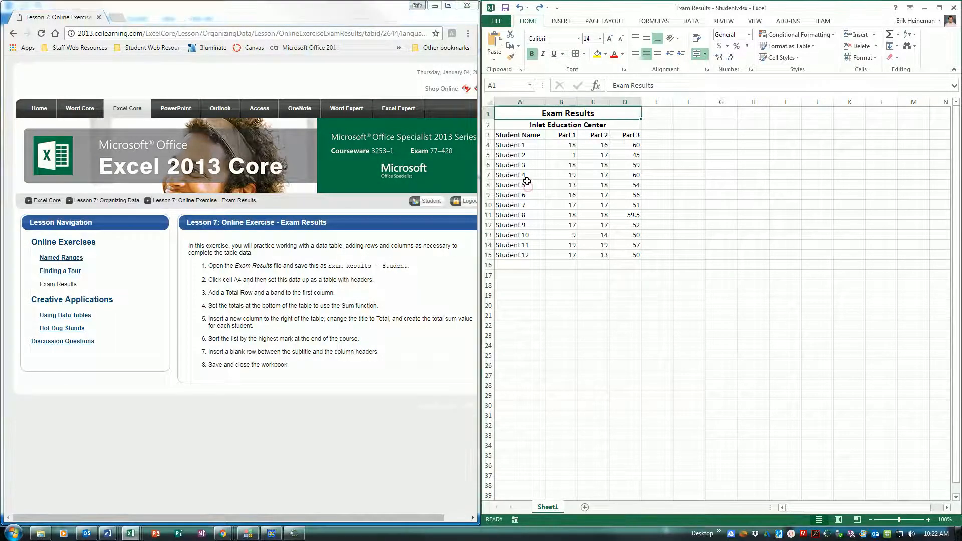
click(523, 145)
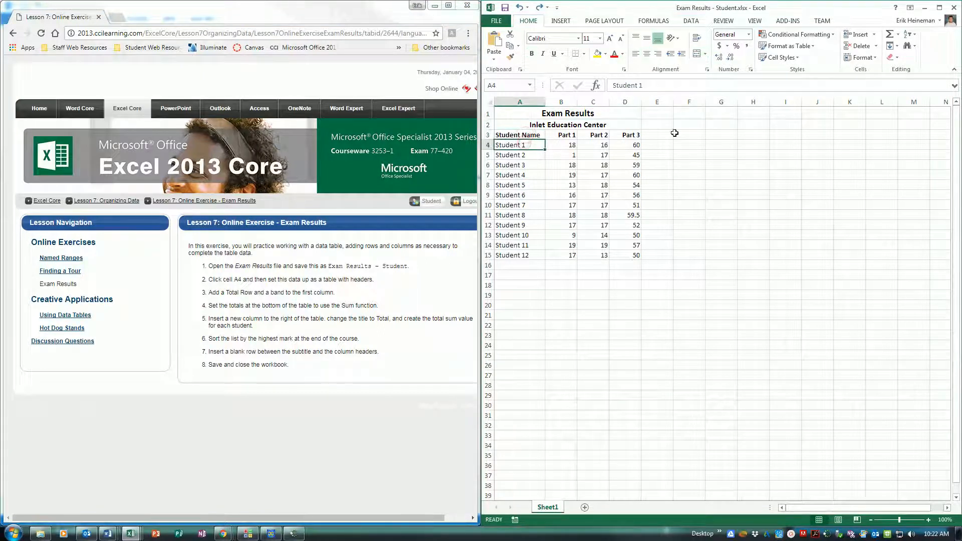
click(785, 46)
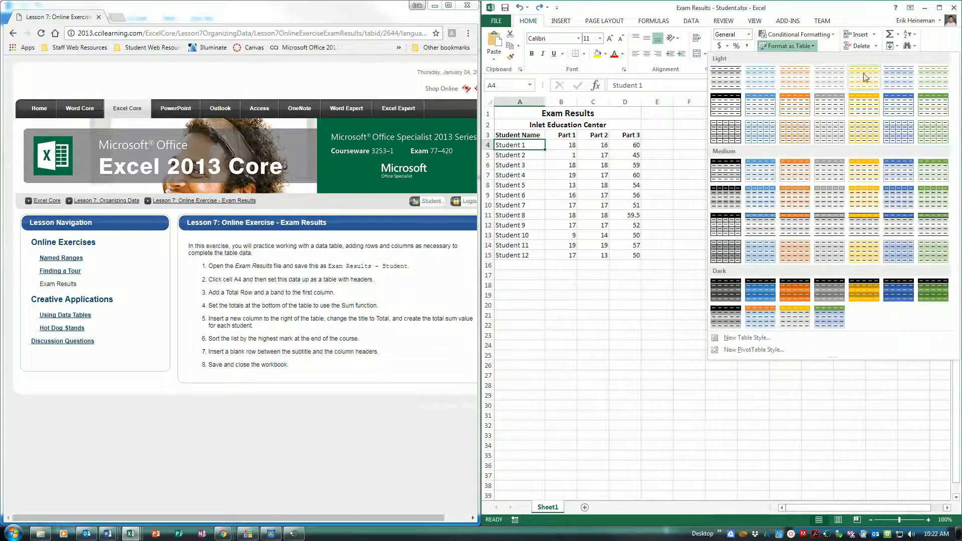
click(935, 205)
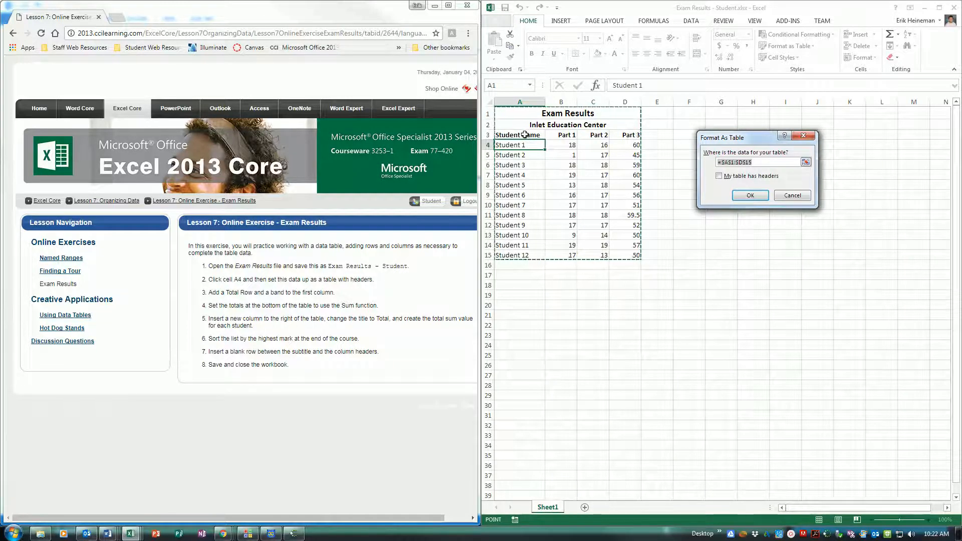
drag(525, 135, 627, 259)
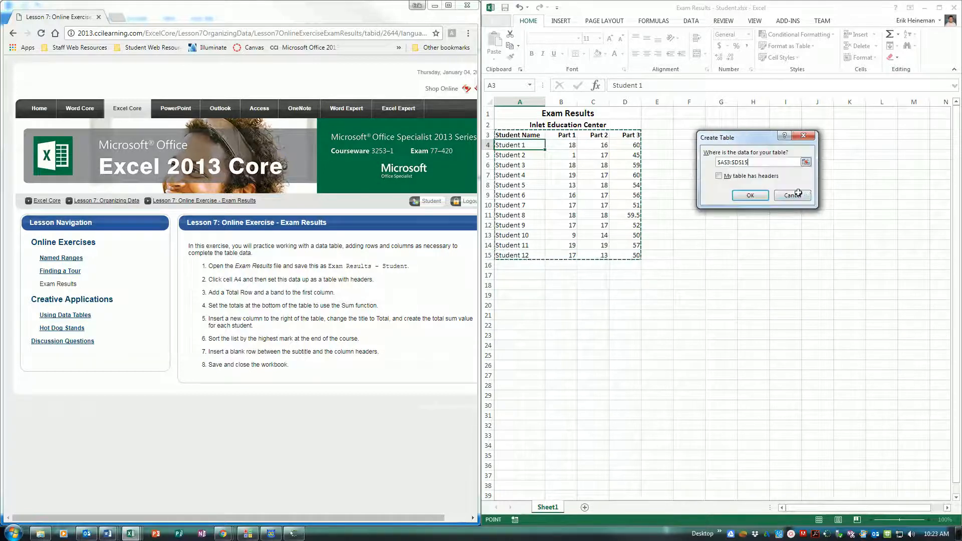
click(720, 178)
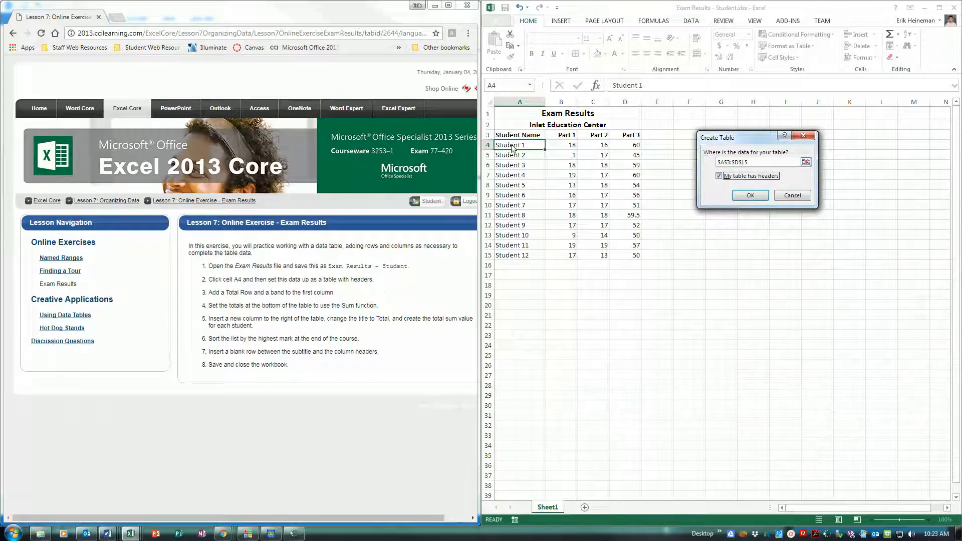
click(749, 196)
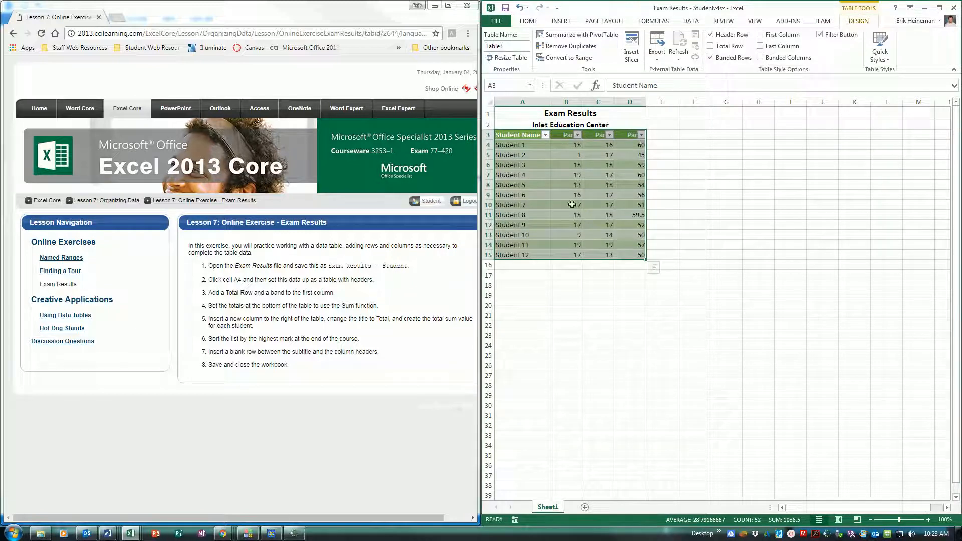
Step: Add a Total Row to the exam table and set the Part 1 and Part 2 totals in B16 and C16 to Sum
click(710, 46)
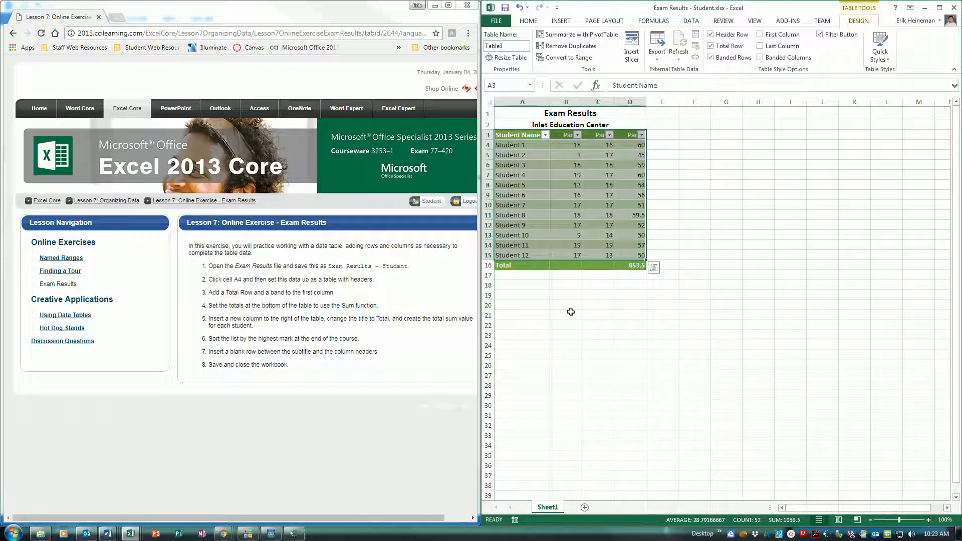
key(ctrl+a)
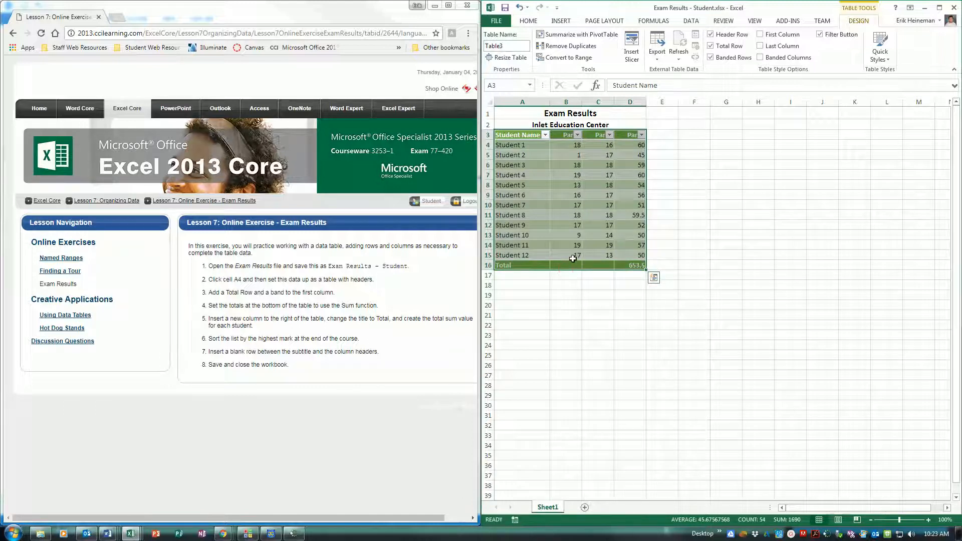
click(572, 264)
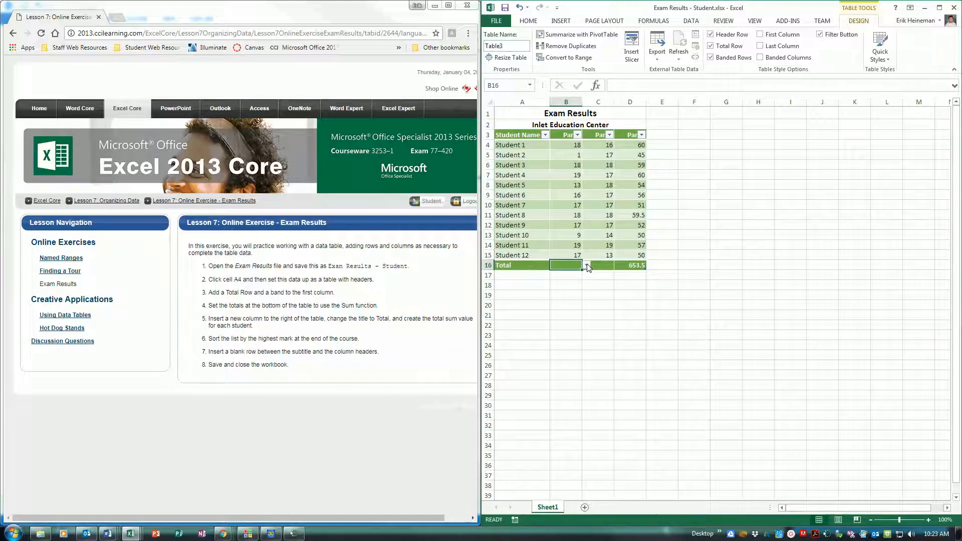
click(586, 265)
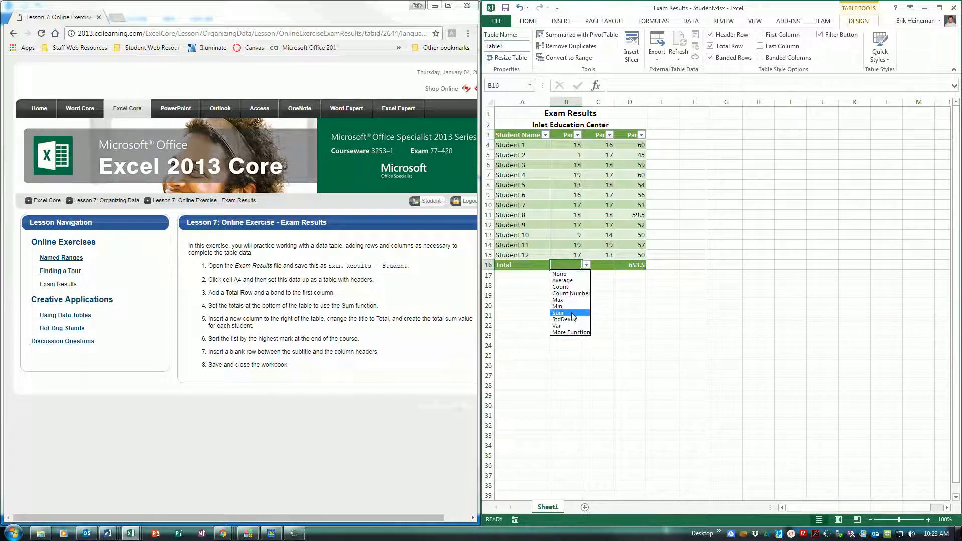
click(558, 313)
click(610, 266)
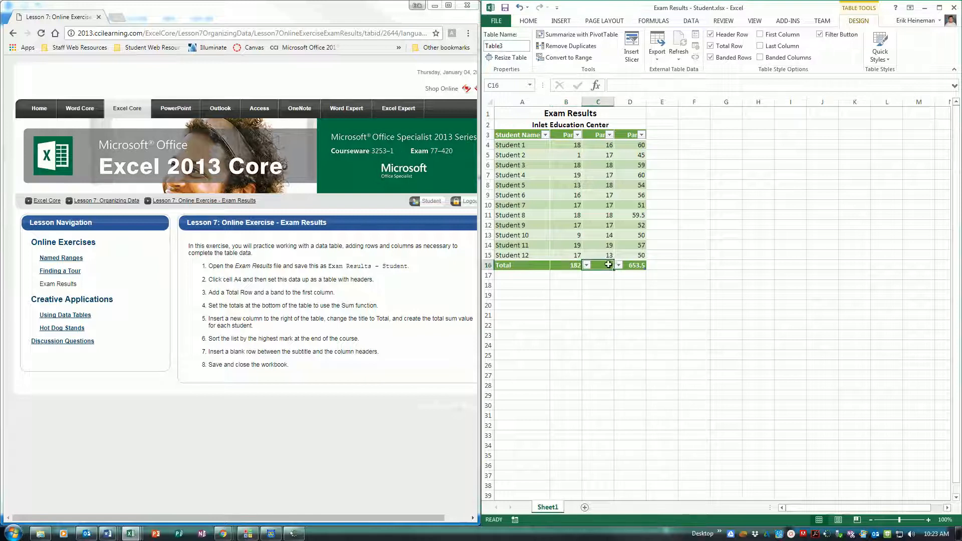
click(607, 313)
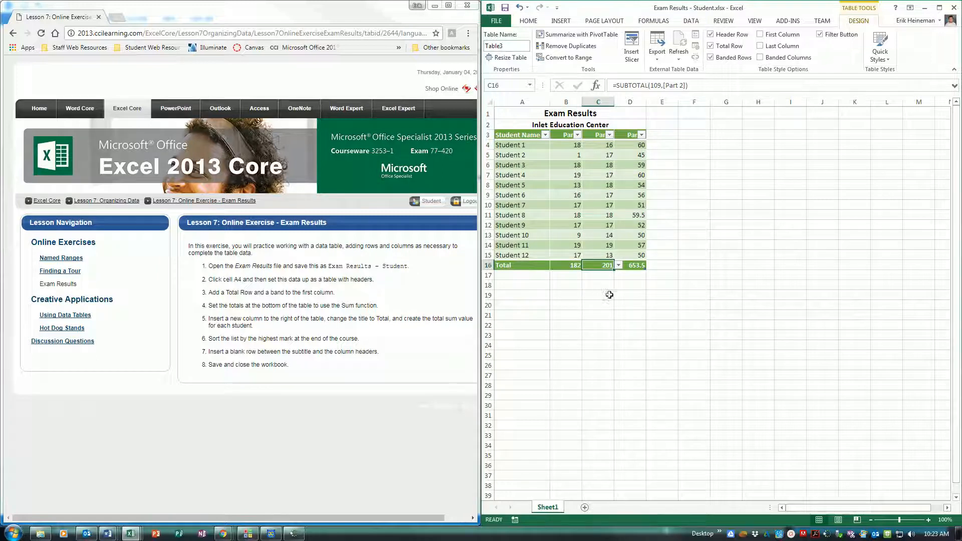
Step: Extend the exam table with a new column headed Total in E3 and open that column's filter options
click(657, 133)
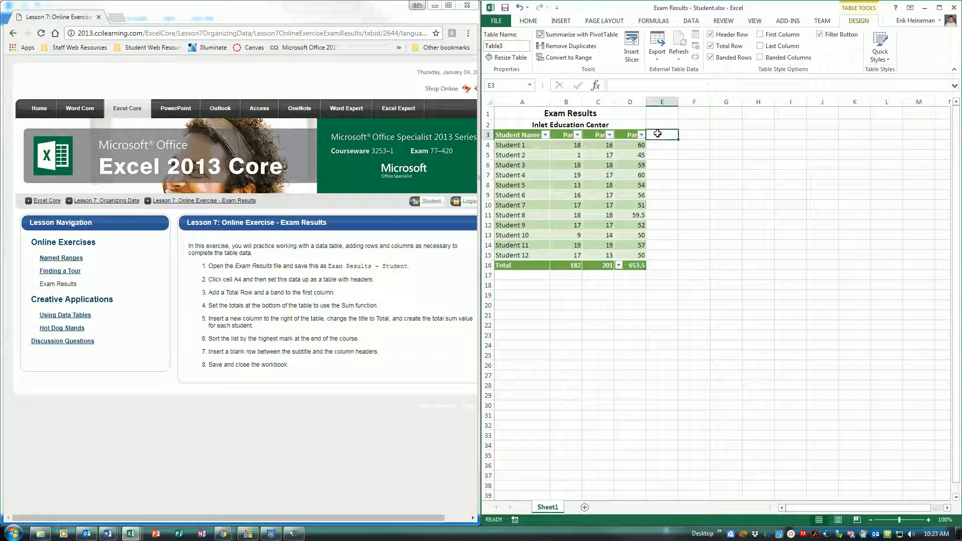
text(Totas)
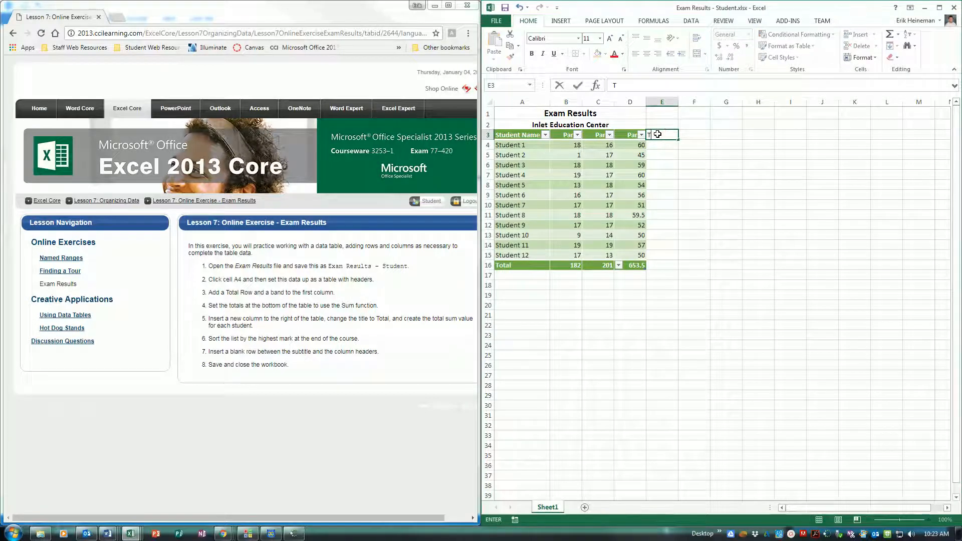
key(Return)
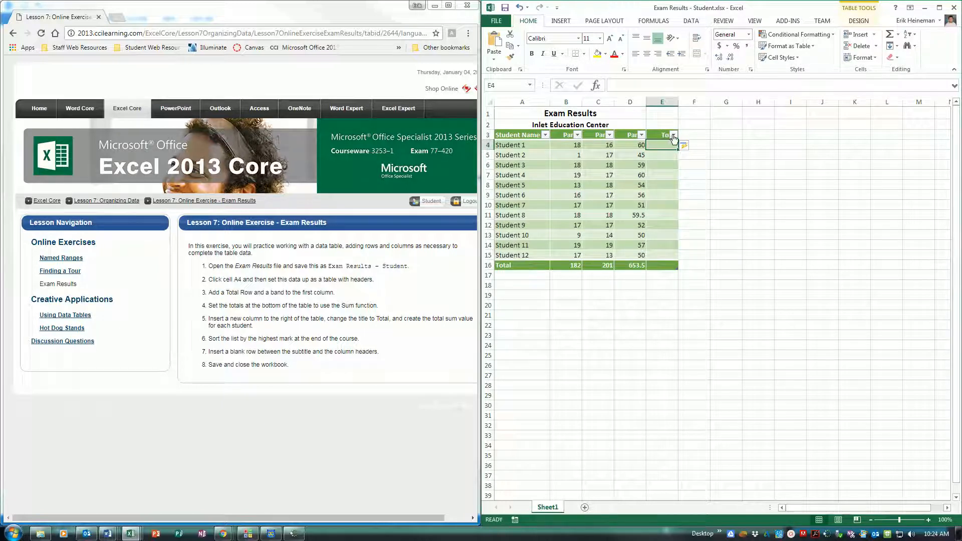
click(673, 135)
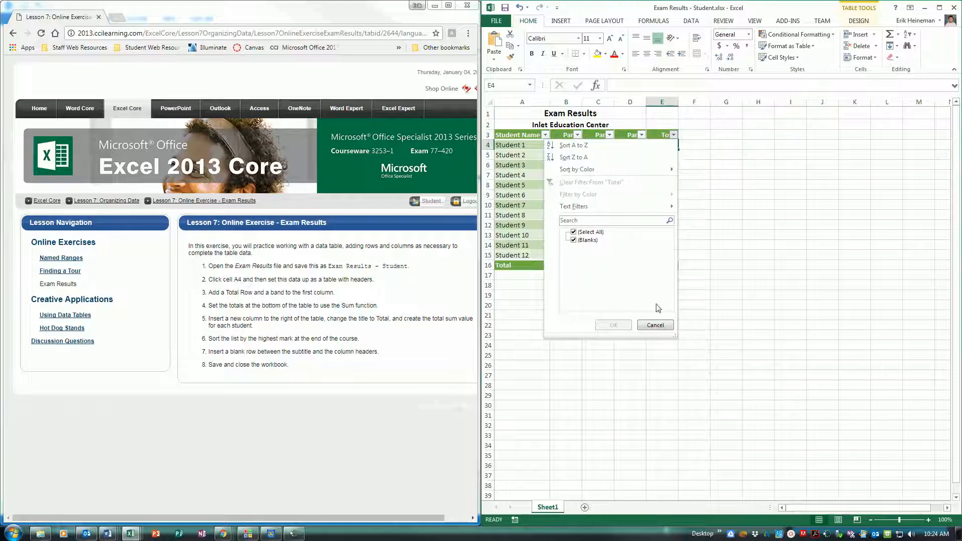
Step: Fill the Total column from E4 with a SUM formula adding each student's Part 1 to Part 3 marks
click(653, 325)
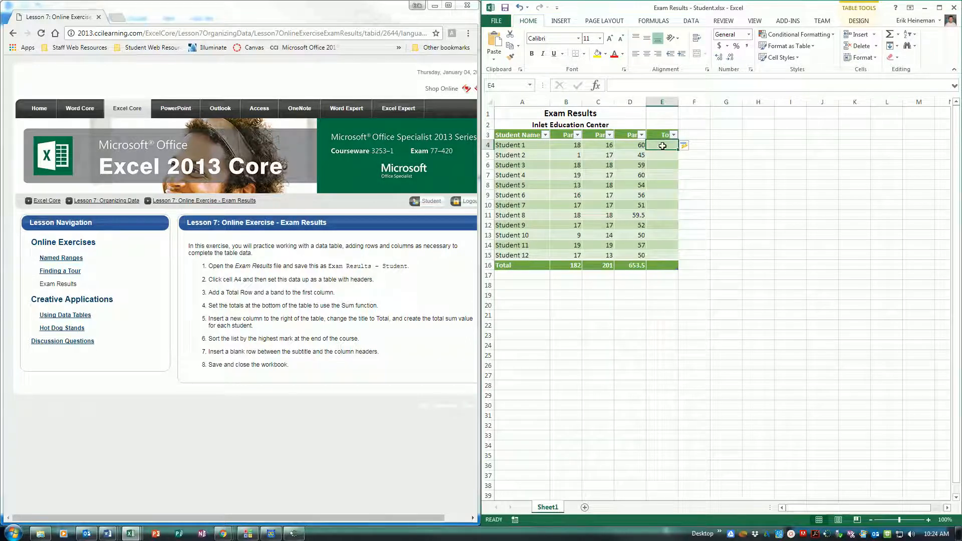
text(=sum()
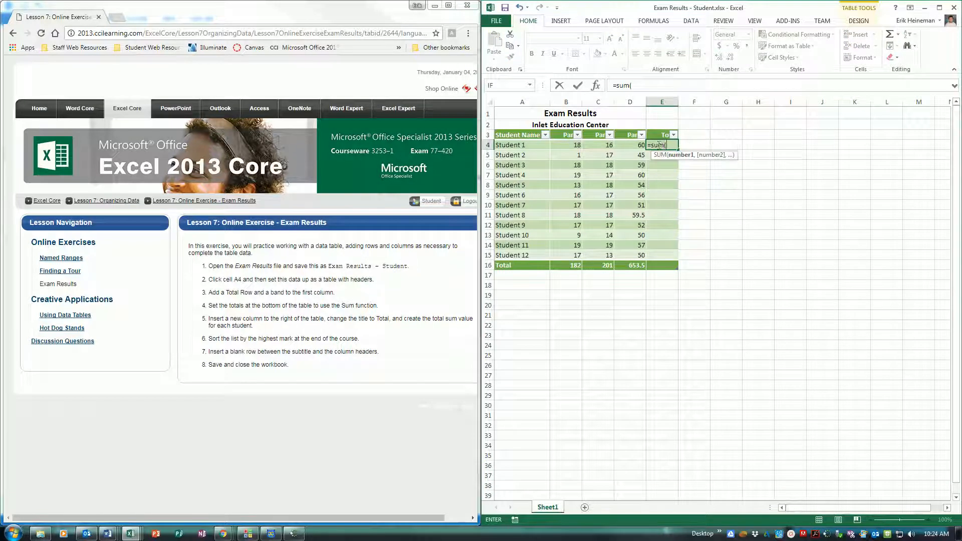
drag(574, 145, 639, 144)
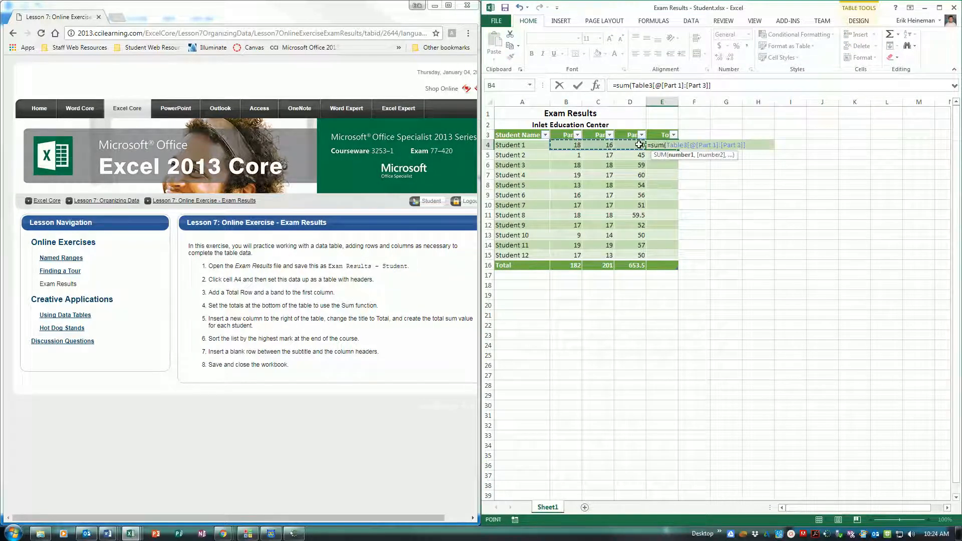
text())
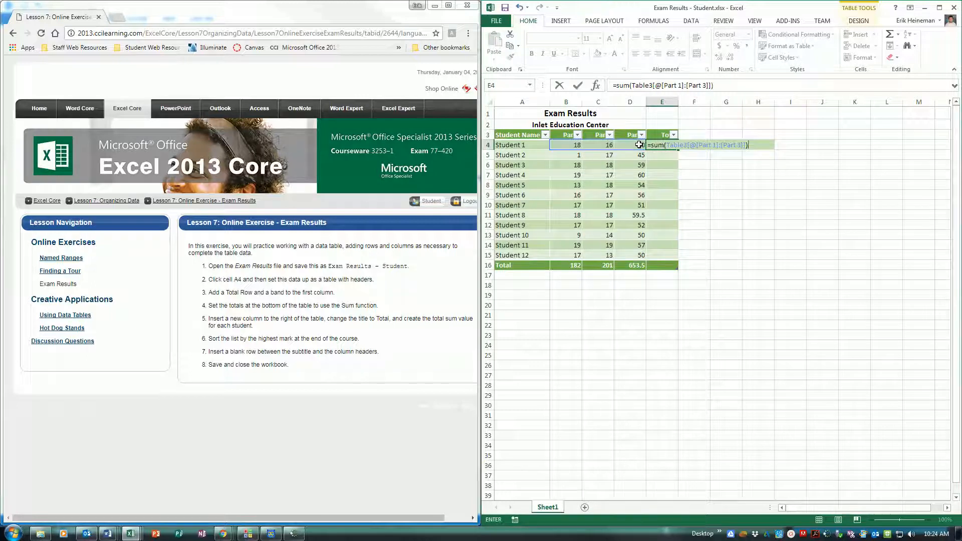
key(Return)
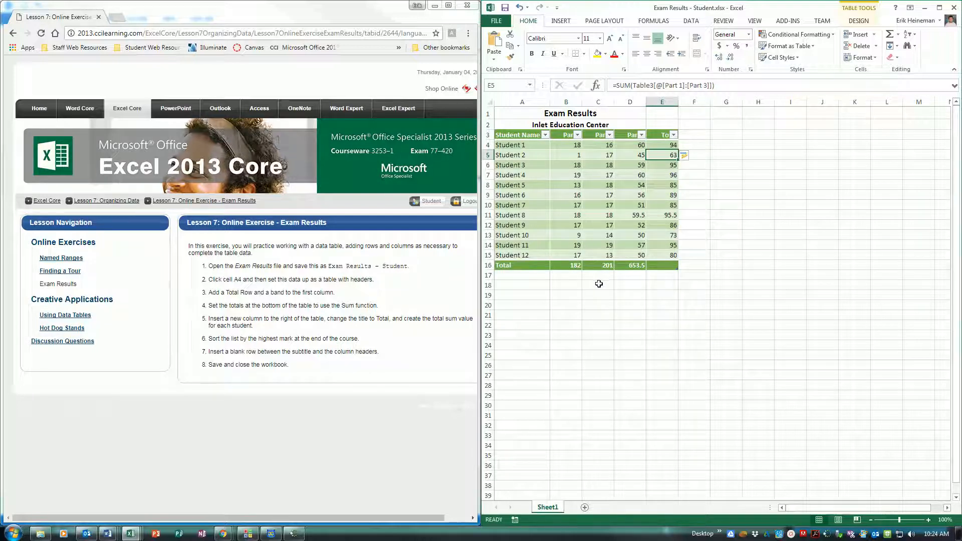
Step: Set the Total Row function in E16 to Sum for the new Total column
click(654, 265)
click(681, 265)
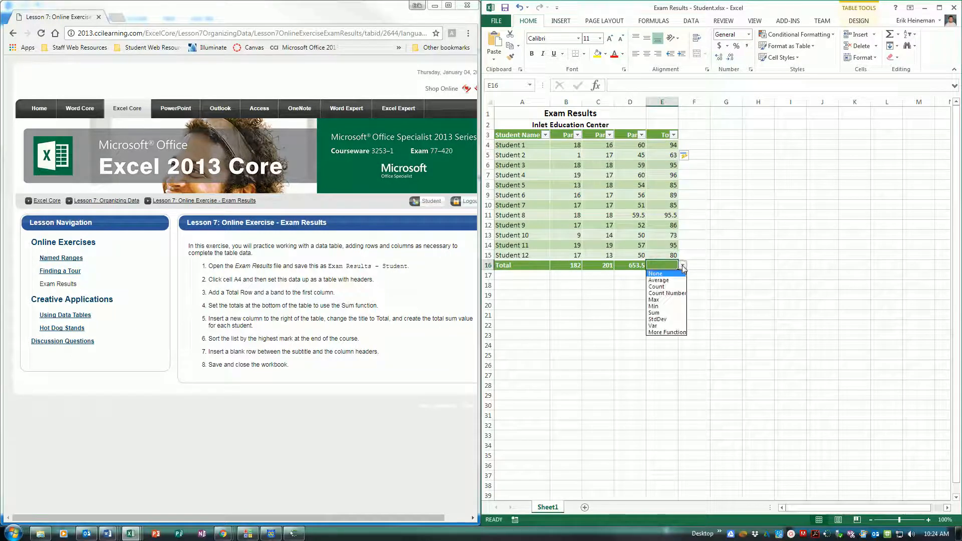
click(654, 312)
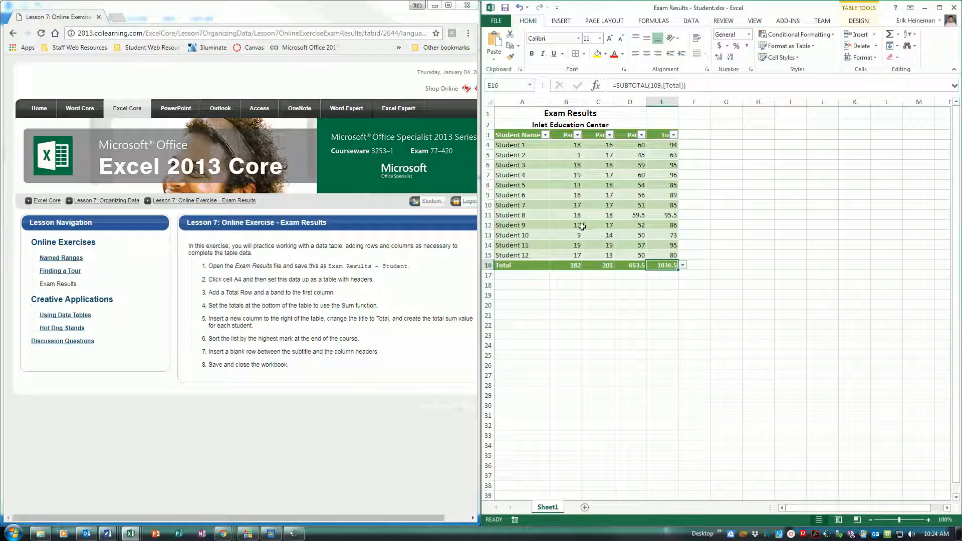
Step: Sort the exam table by the Total column's values from largest to smallest
click(527, 145)
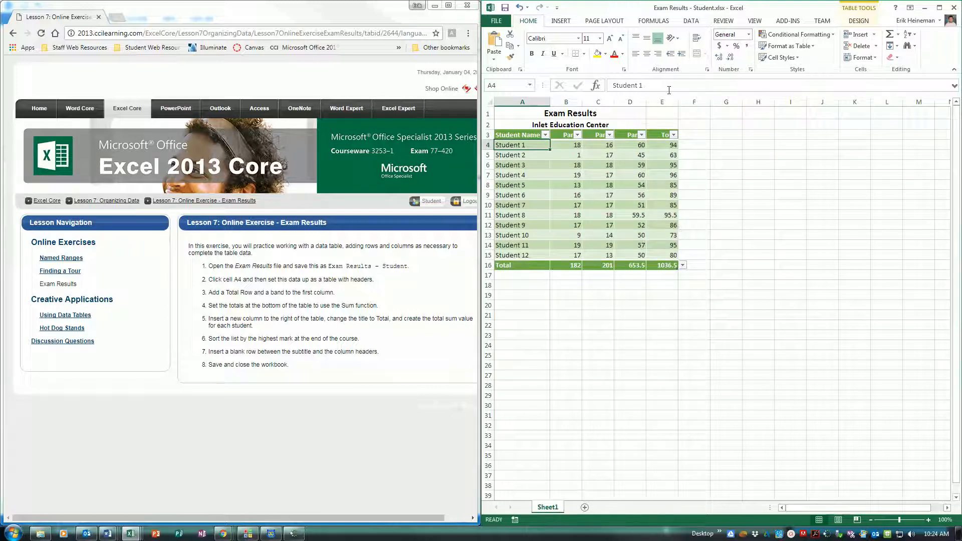
click(690, 20)
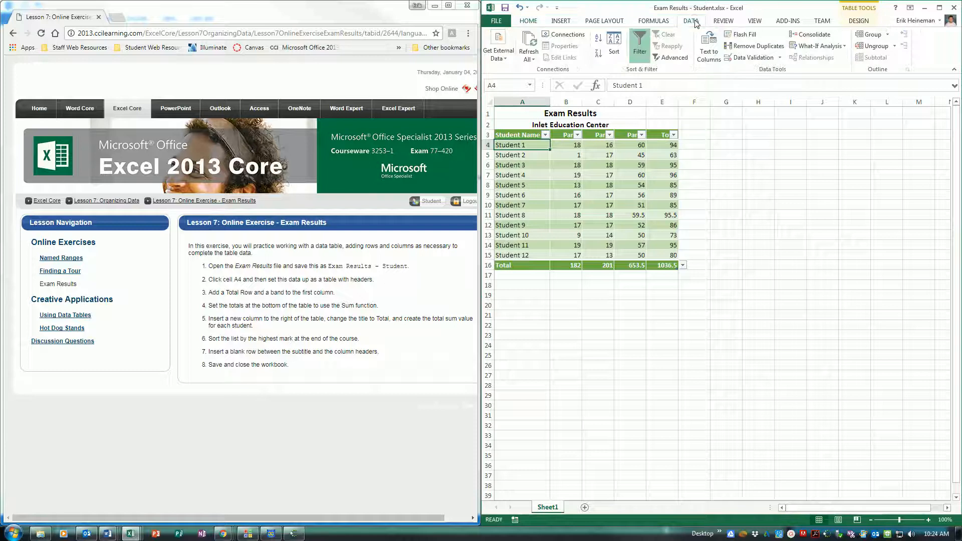
click(613, 46)
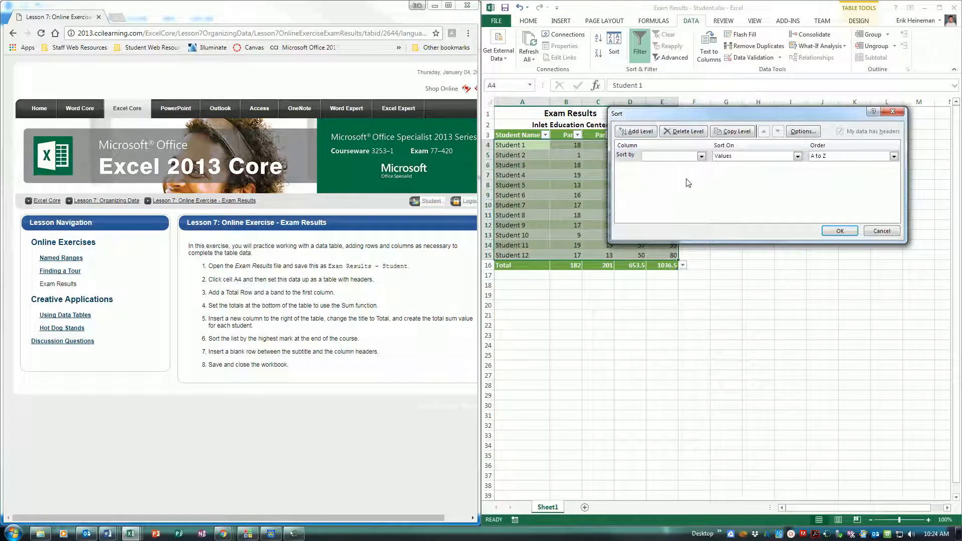
click(700, 156)
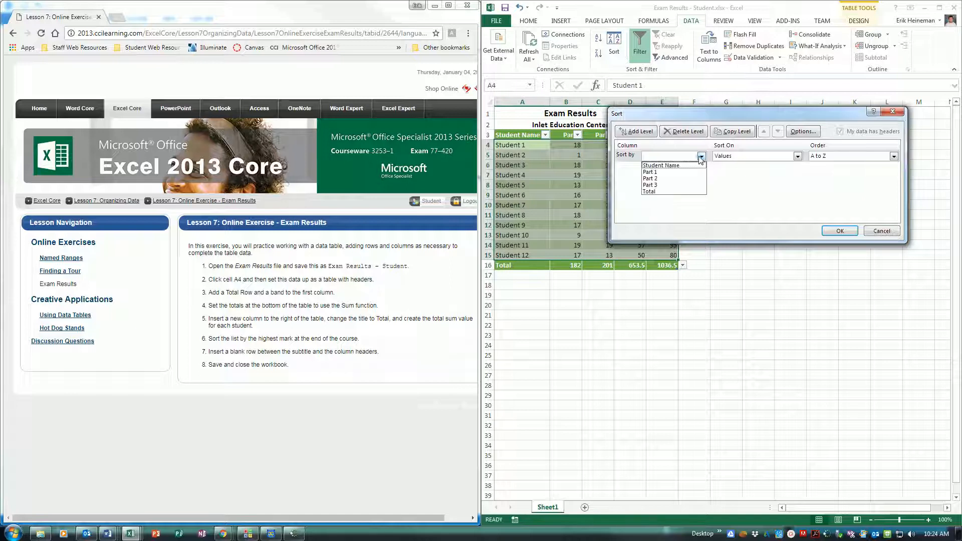
click(672, 192)
click(839, 156)
click(838, 171)
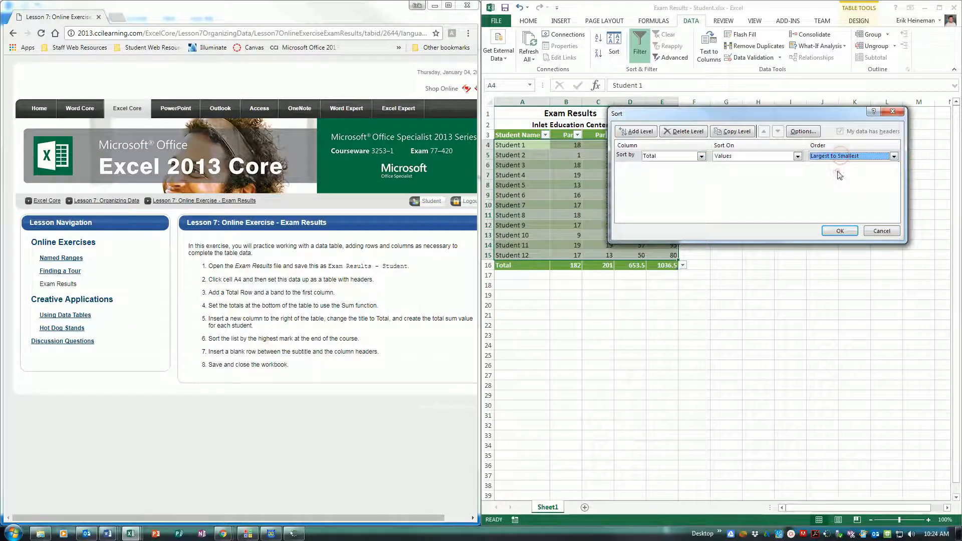
click(840, 230)
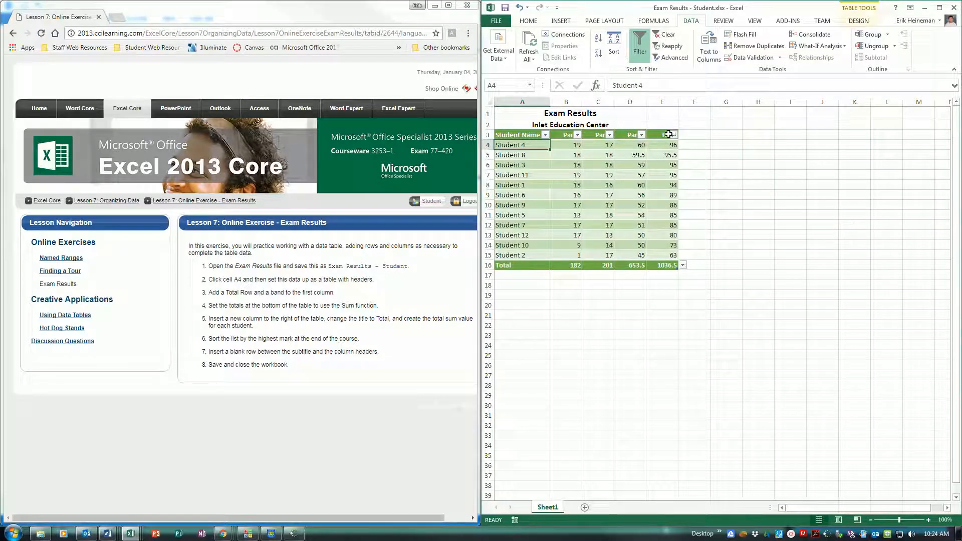
click(673, 135)
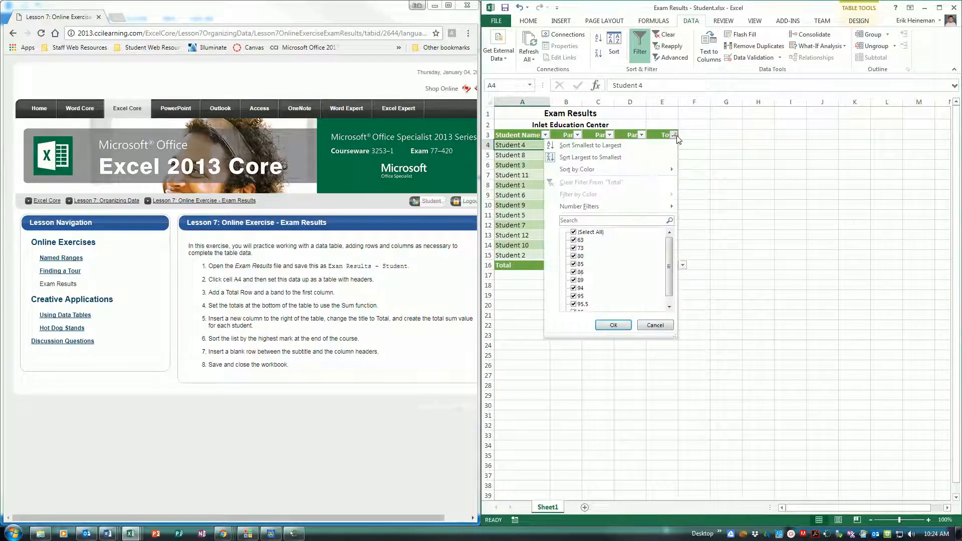
click(622, 161)
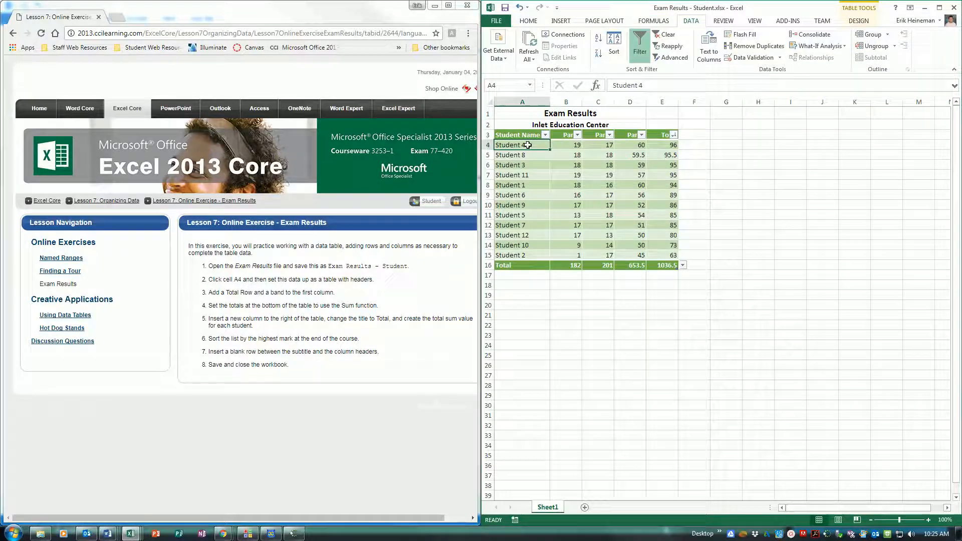
Step: Insert a blank row between the Inlet Education Center subtitle and the table's column headers
click(487, 135)
right_click(488, 136)
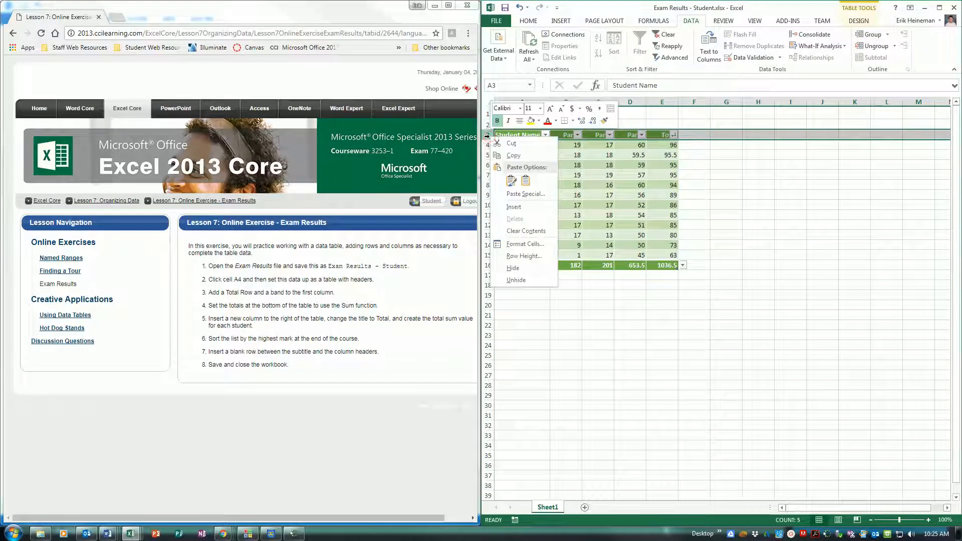
click(514, 207)
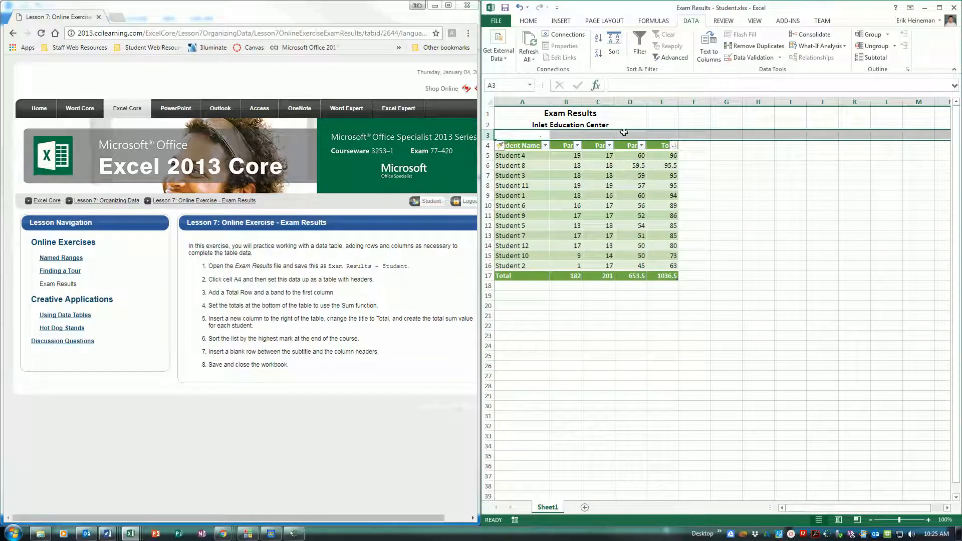
click(750, 195)
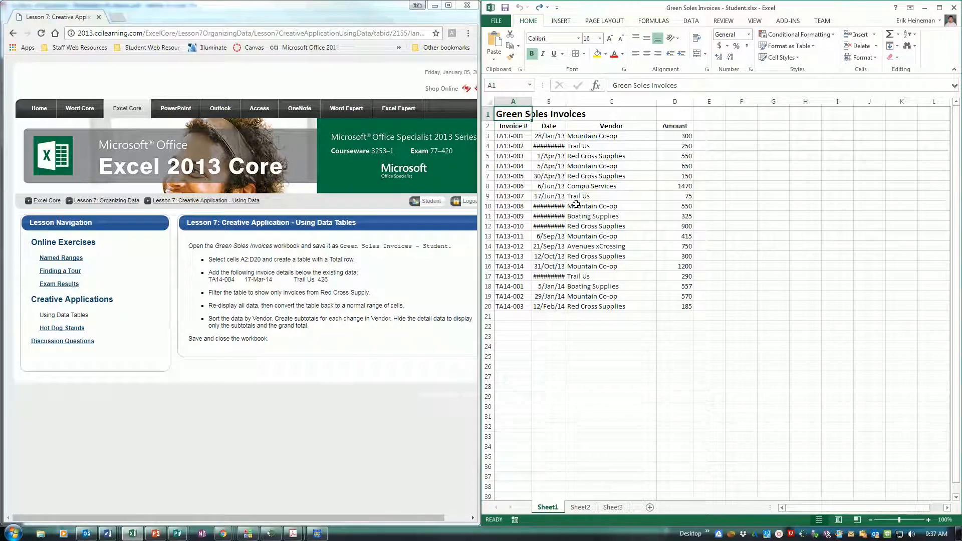
Step: Format A2:D20 of the Green Sales Invoices sheet as a table in the blue second-row Medium style and add a Total Row
drag(515, 131, 684, 311)
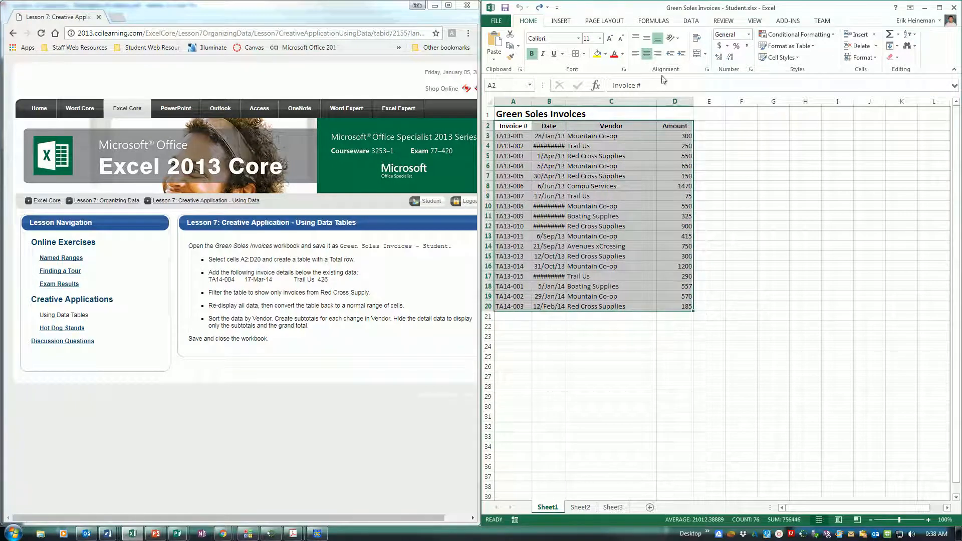
click(778, 44)
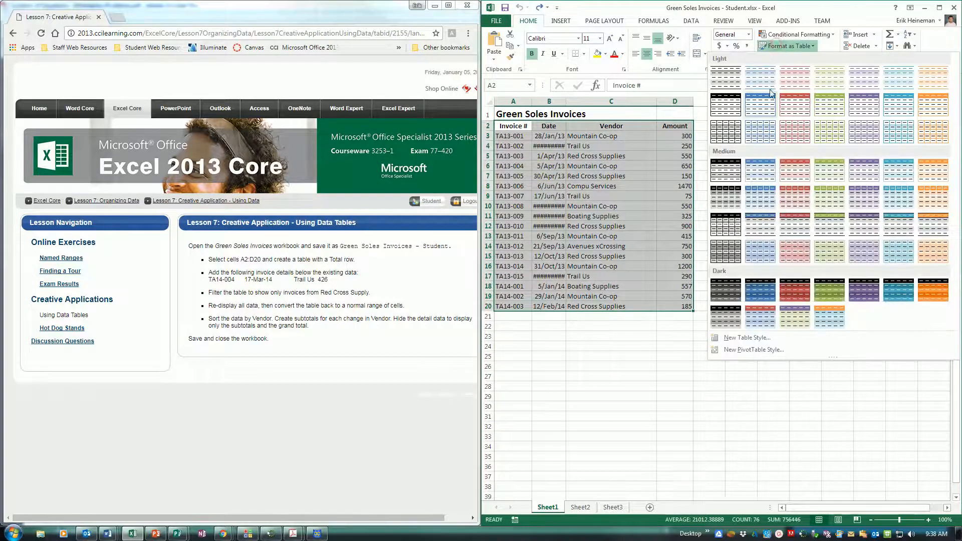
click(761, 195)
click(756, 198)
click(717, 48)
click(551, 296)
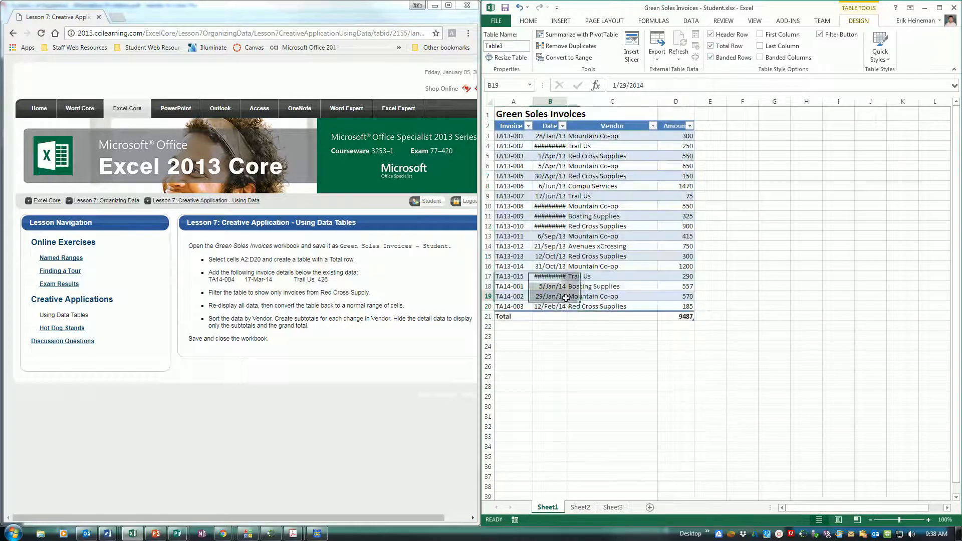
Step: Insert a new row above the invoice table's Total row and enter TA14-004 as its invoice number
right_click(490, 316)
click(519, 388)
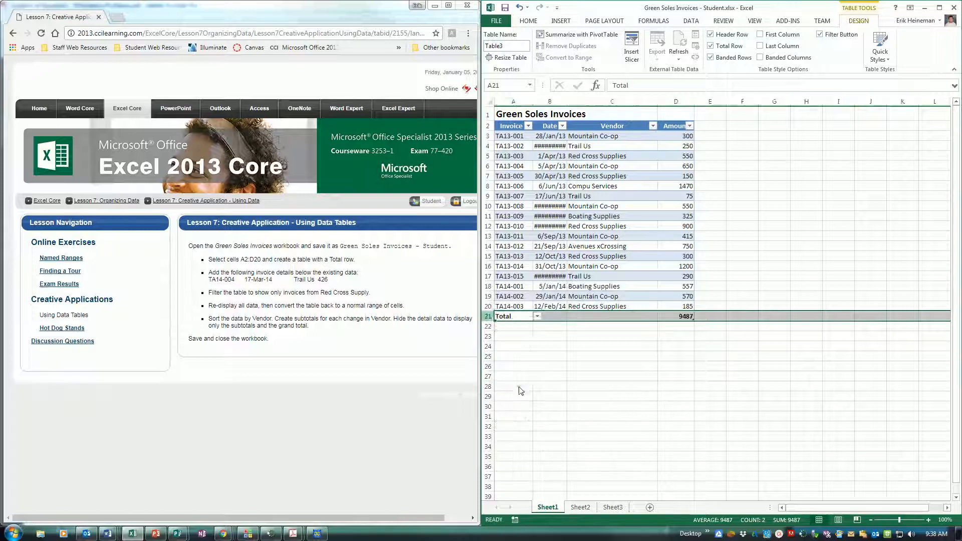
text(T)
text(A-)
text(4-004)
key(Tab)
Step: Complete invoice TA14-004 with the date 17/Mar/14, the vendor Trail Us and the amount 426
text(17)
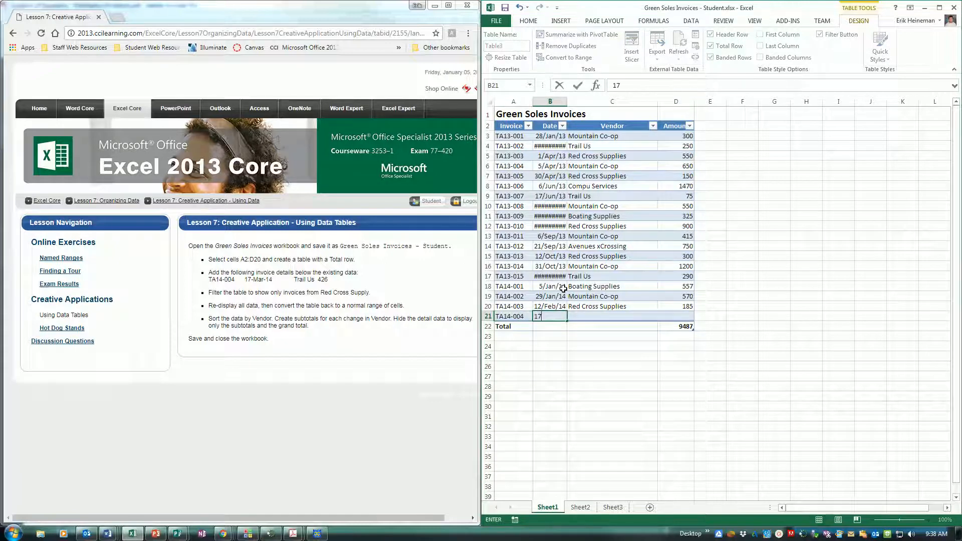
text(/Mar/14)
key(Tab)
text(Trail Us)
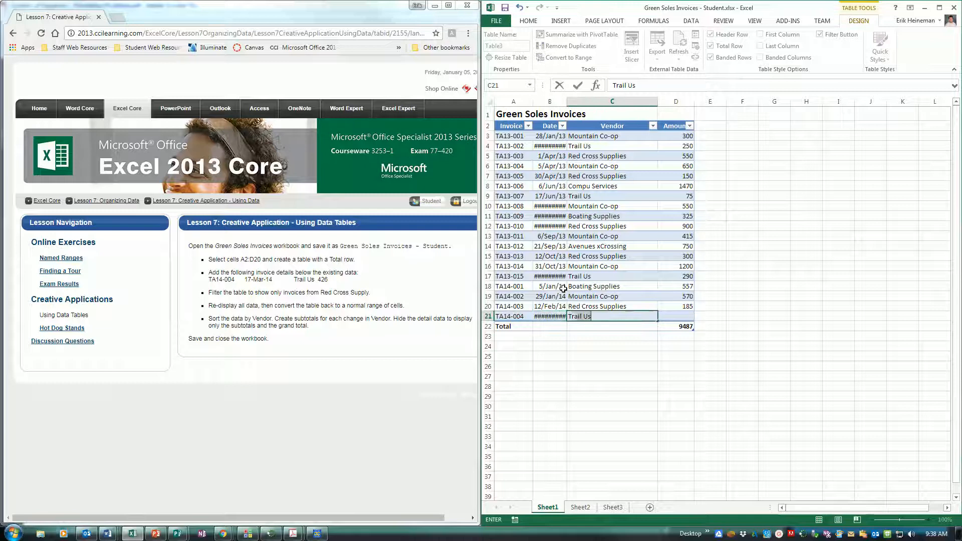
key(Tab)
text(42)
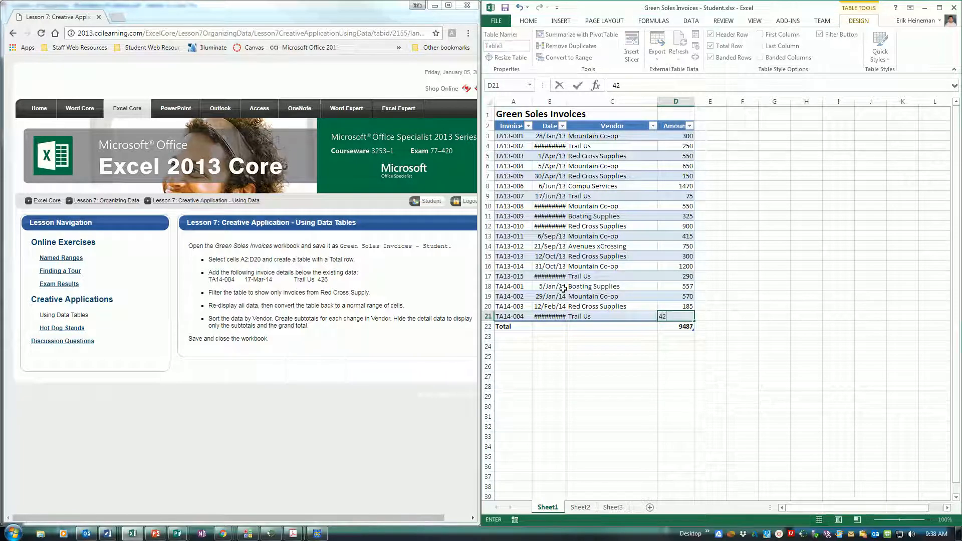
key(Tab)
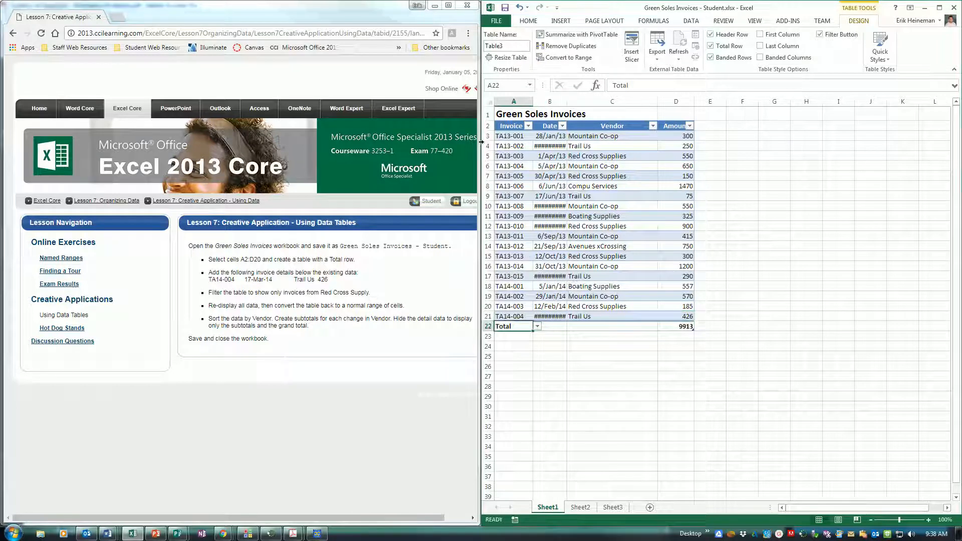
Step: Filter the Vendor column to show only Red Cross Supplies invoices
click(652, 126)
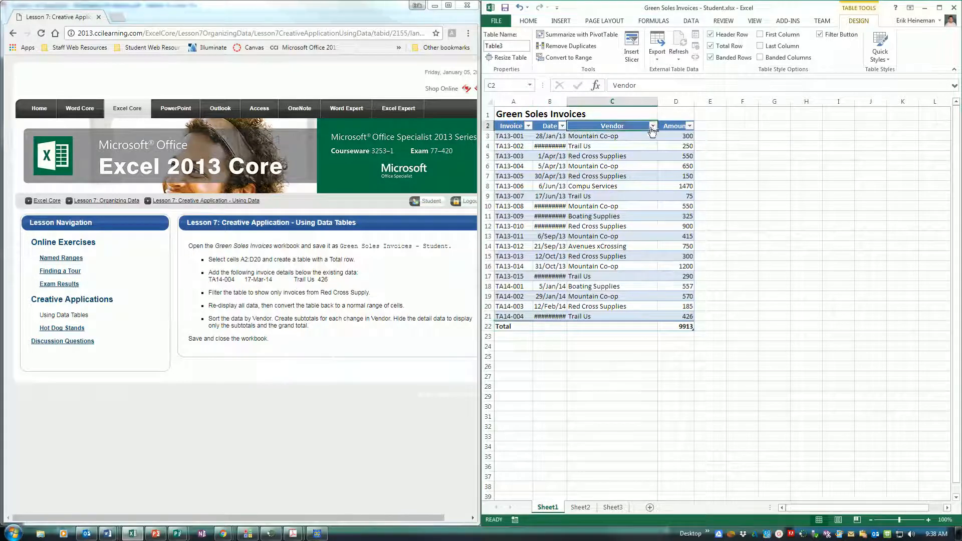
click(561, 222)
click(579, 264)
click(592, 315)
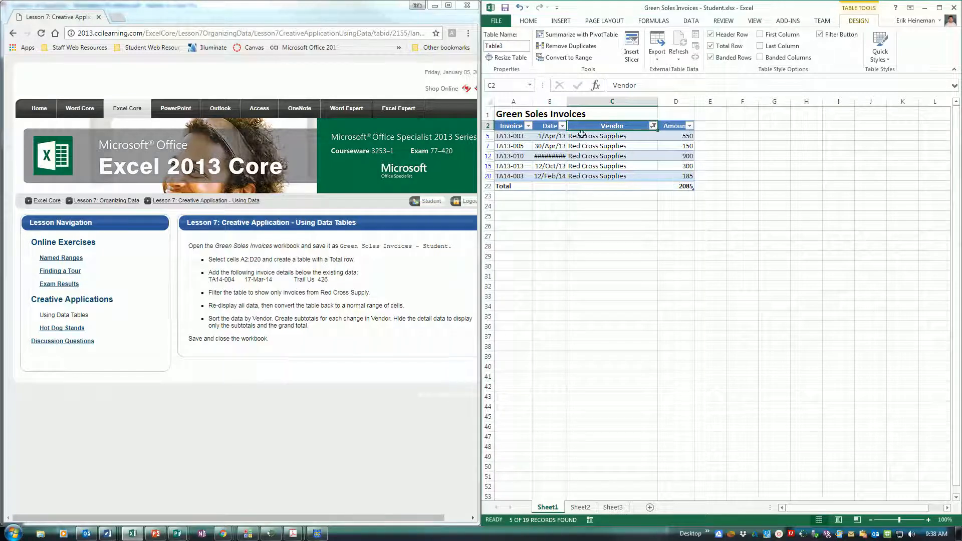
Step: Select all vendors in the Vendor filter to redisplay every invoice in the table
click(653, 126)
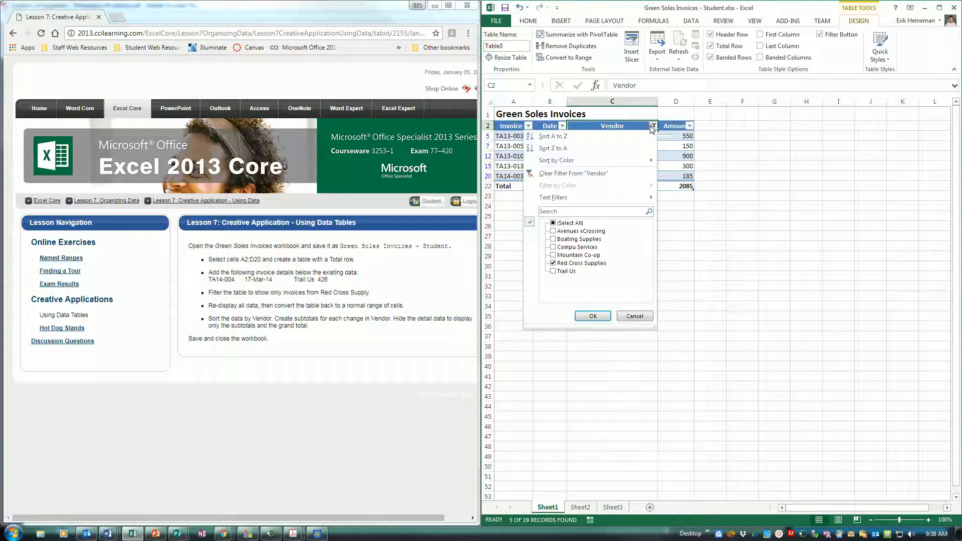
click(553, 263)
click(553, 223)
click(592, 316)
click(586, 156)
click(580, 122)
click(586, 133)
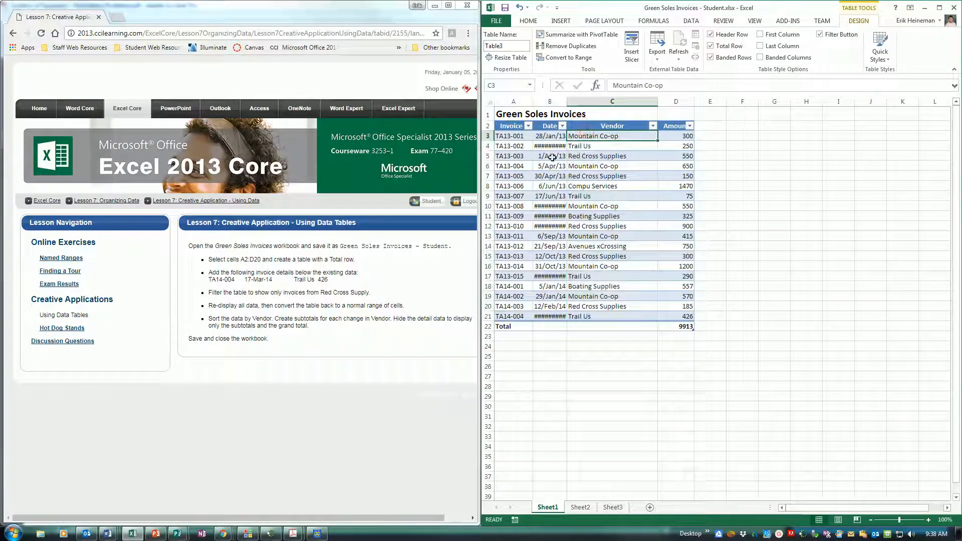
Step: Convert the invoice table back to a normal range of cells
click(512, 130)
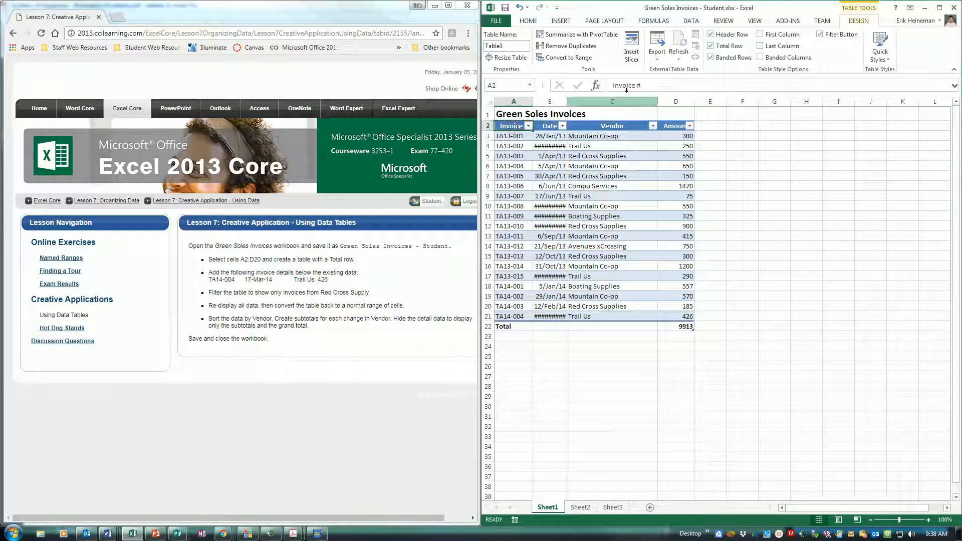
click(551, 58)
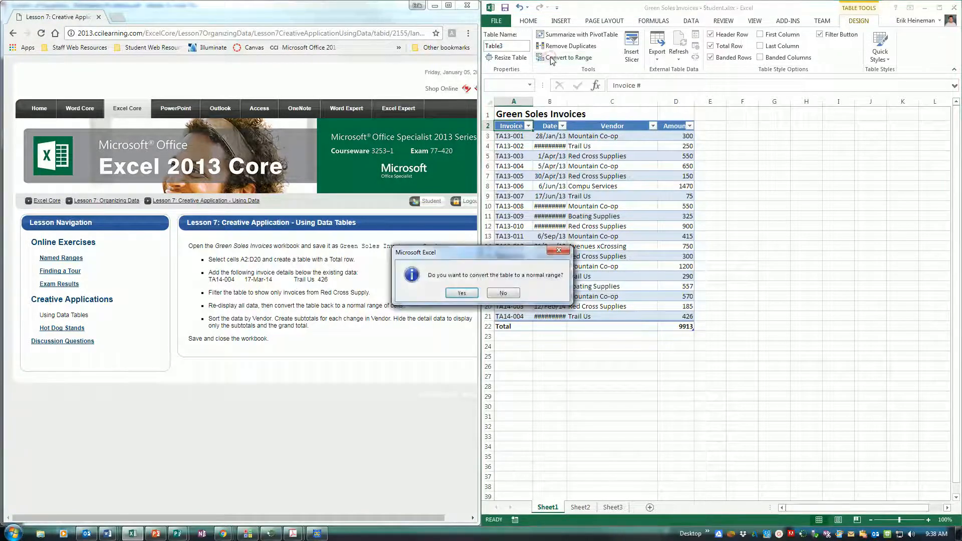
click(462, 293)
Step: Sort the invoice data in A2:D21 by Vendor from A to Z, leaving the Total row out of the sort
drag(511, 126, 692, 317)
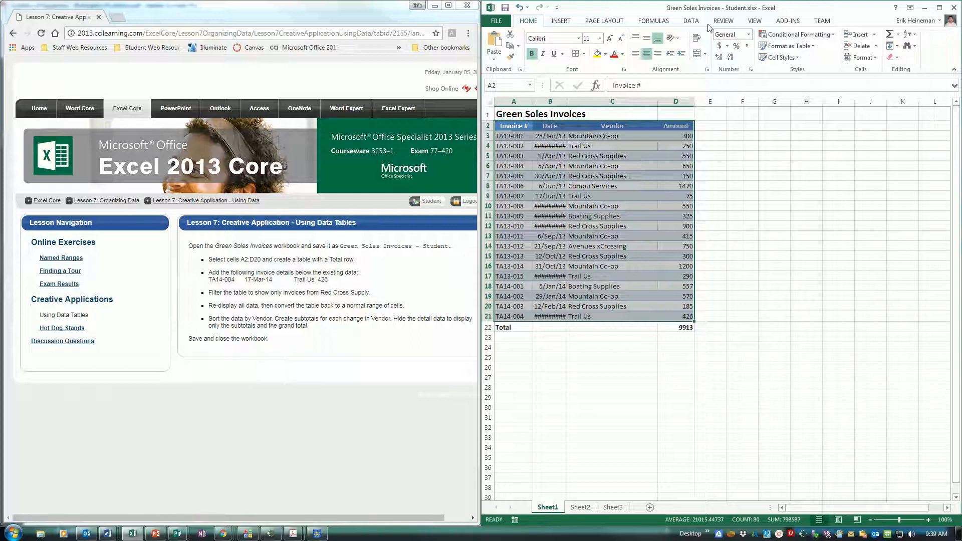
click(691, 21)
click(613, 45)
click(701, 156)
click(686, 180)
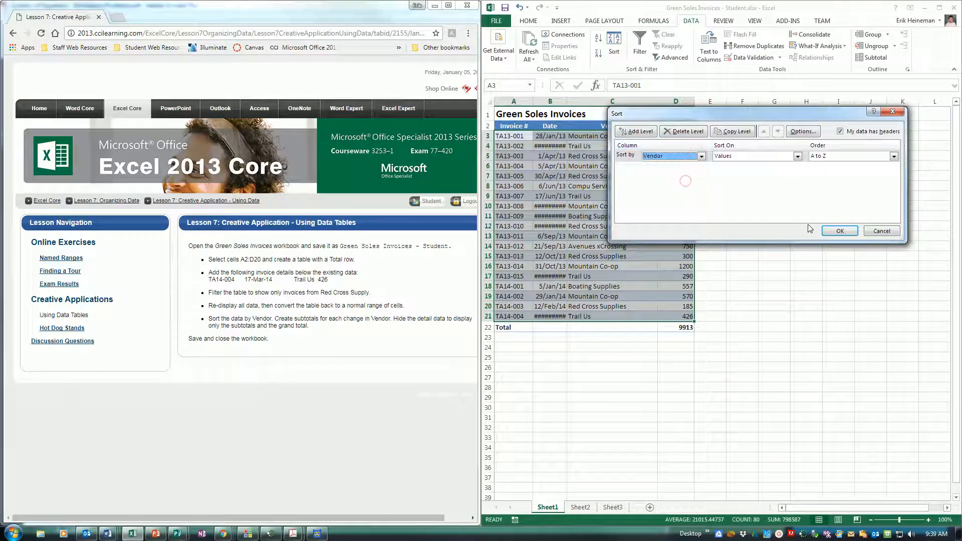
click(838, 231)
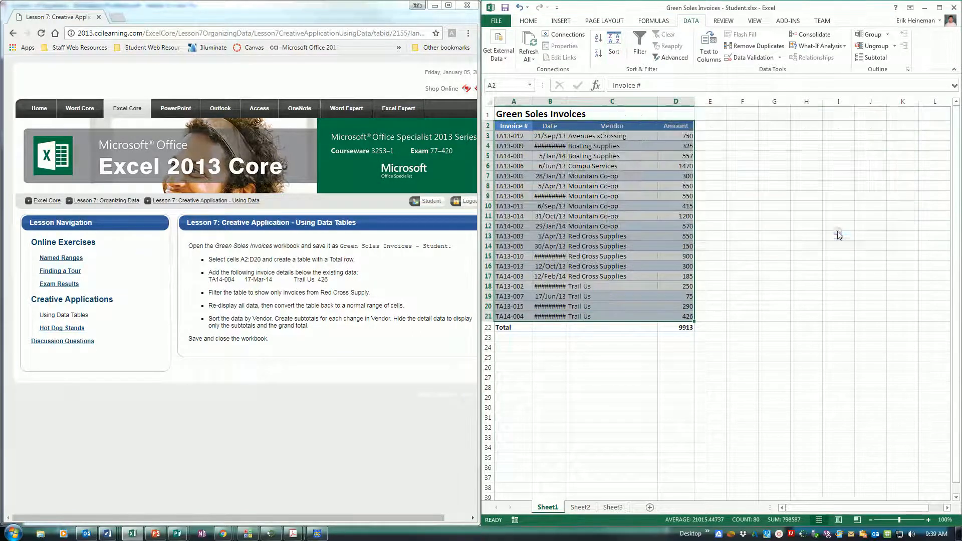
Step: Add subtotals to the invoice data that sum Amount at each change in Vendor
click(881, 58)
click(701, 171)
click(701, 178)
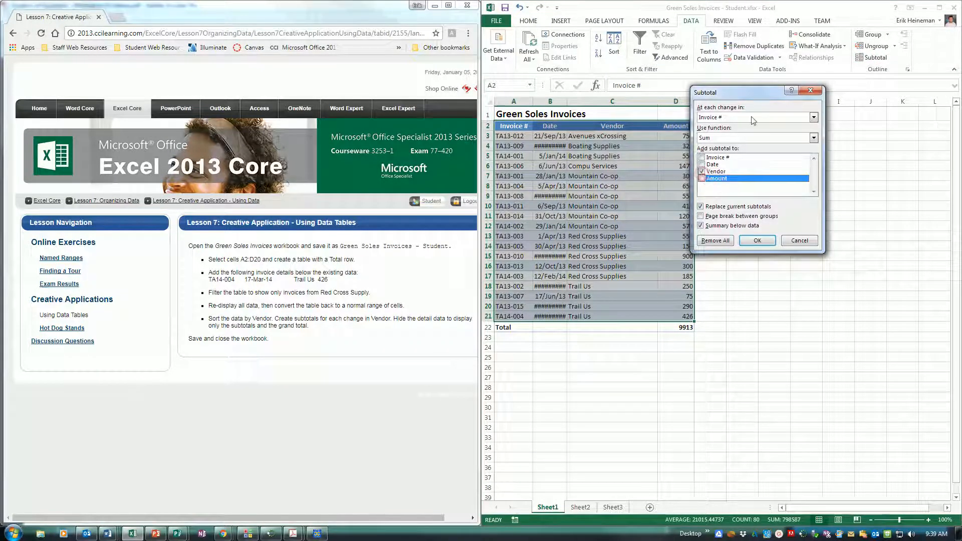
click(814, 117)
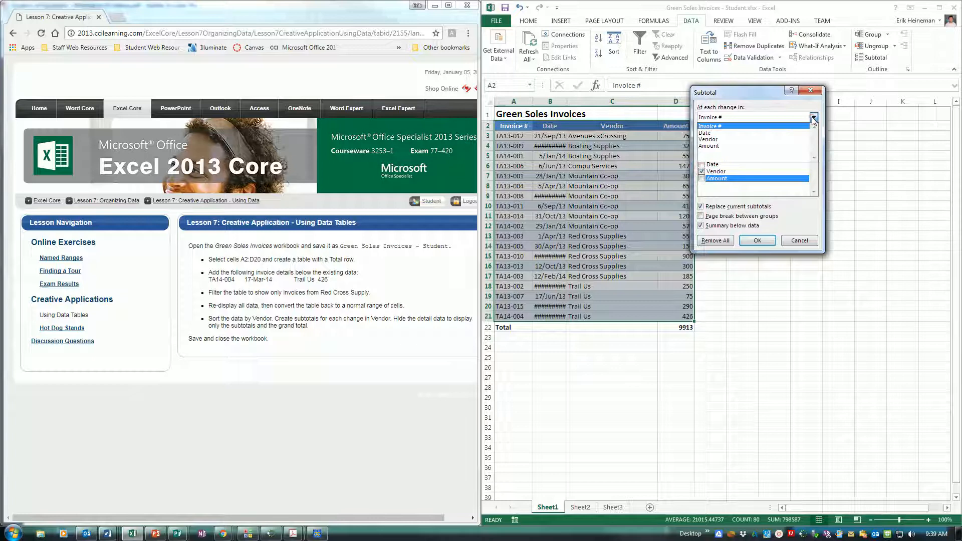
click(733, 141)
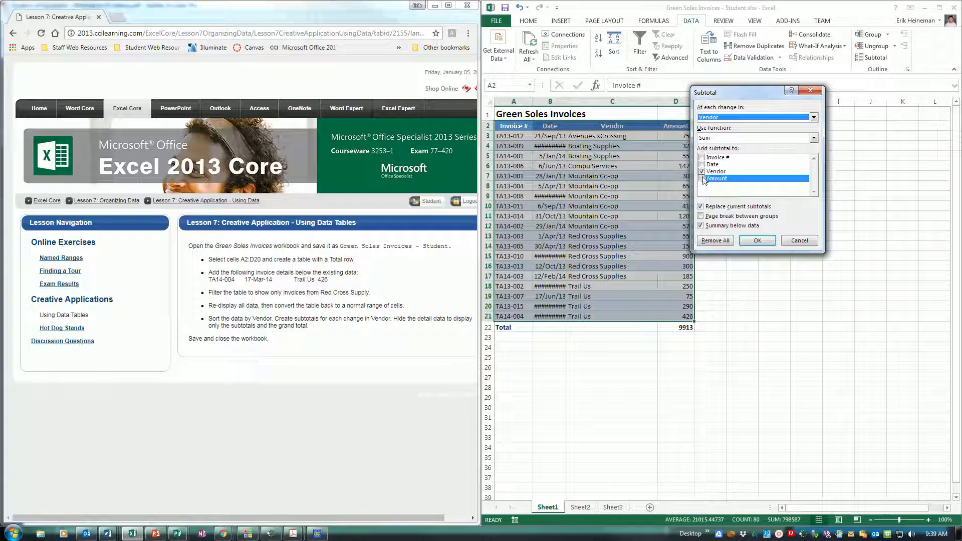
click(701, 171)
click(701, 178)
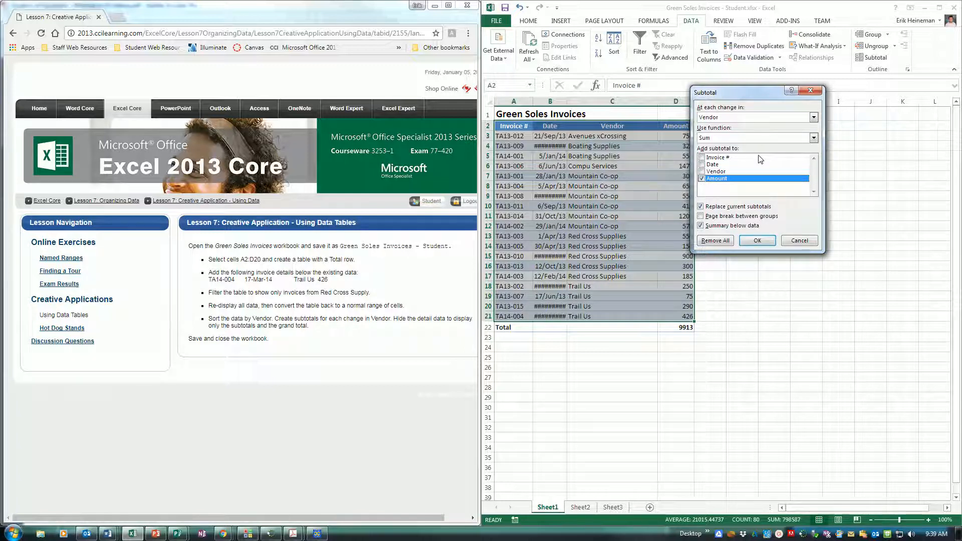
click(759, 242)
click(759, 242)
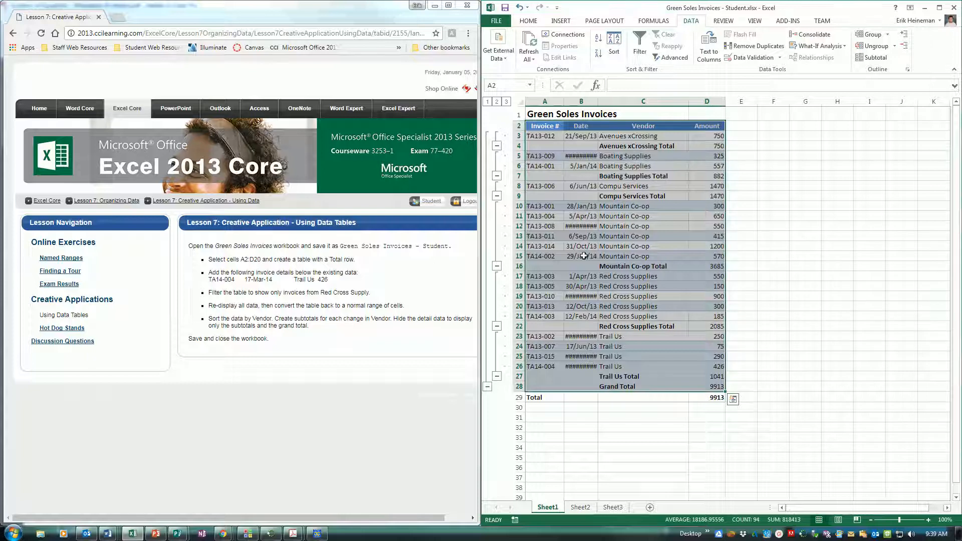
Step: Collapse each vendor group individually to hide the invoice details and leave only the subtotals and grand total
click(497, 146)
click(496, 166)
click(497, 166)
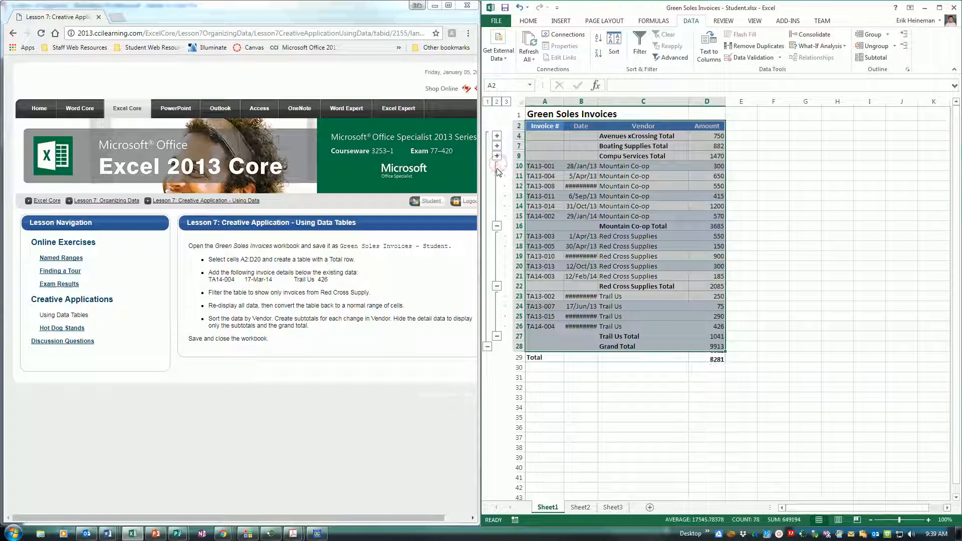
click(497, 226)
click(496, 225)
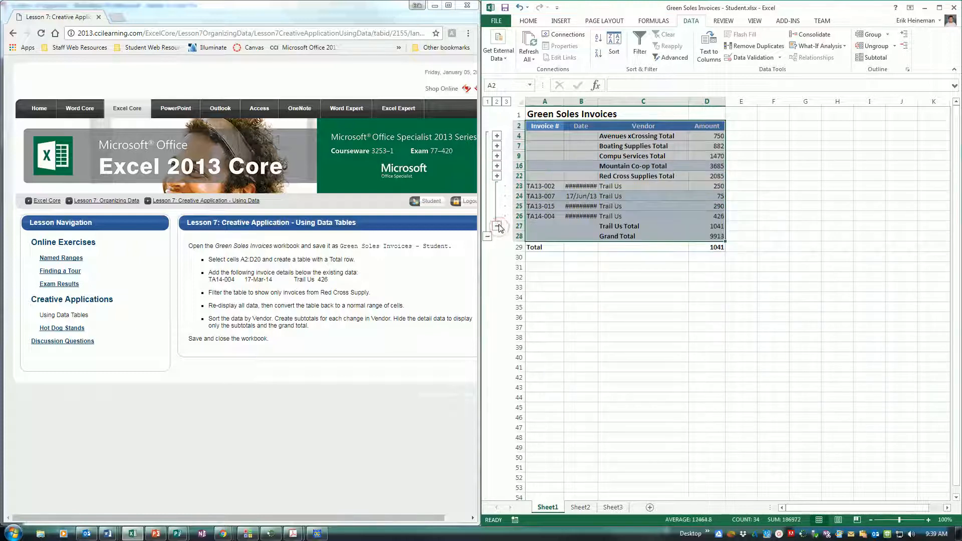
click(496, 226)
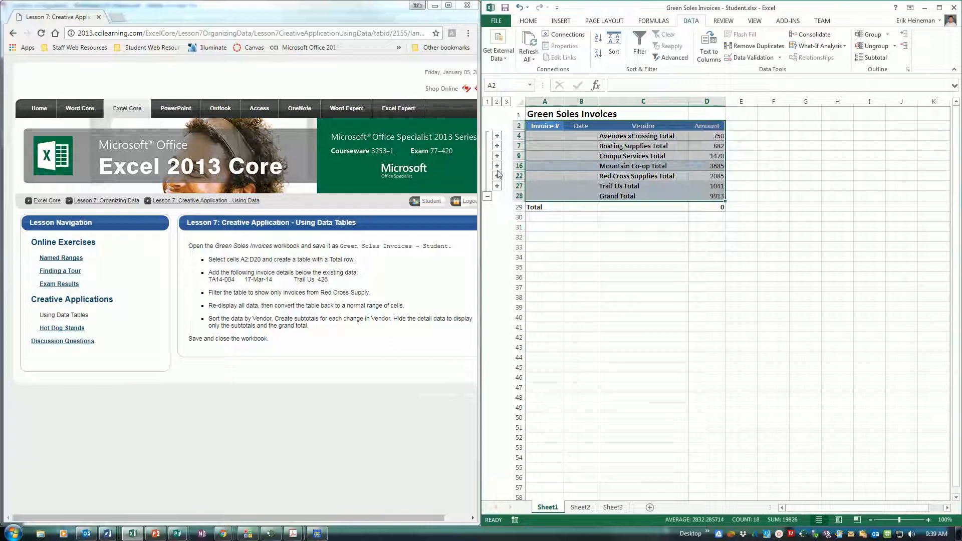
Step: Switch the outline among levels 1, 2 and 3 to compare the grand total, vendor subtotals and full invoice details
click(487, 102)
click(496, 102)
click(506, 102)
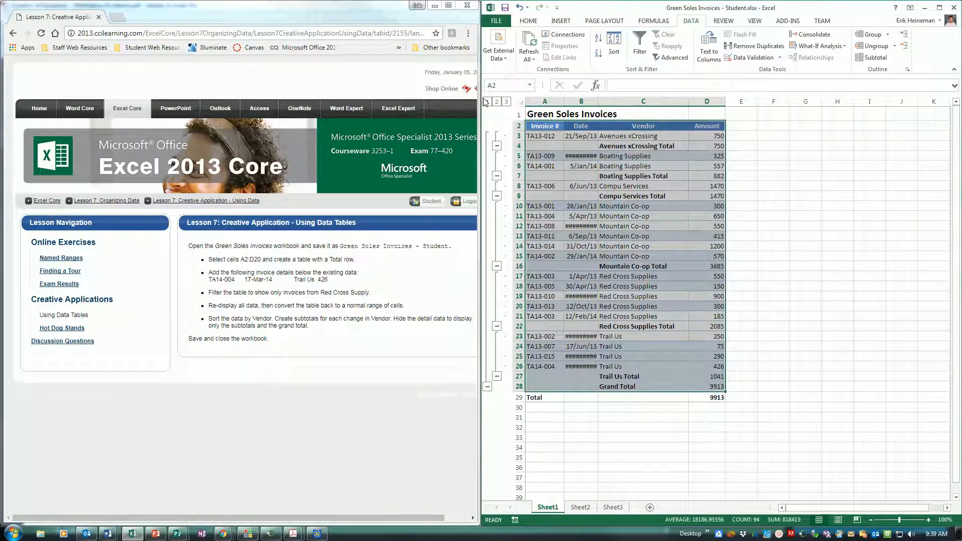
click(497, 102)
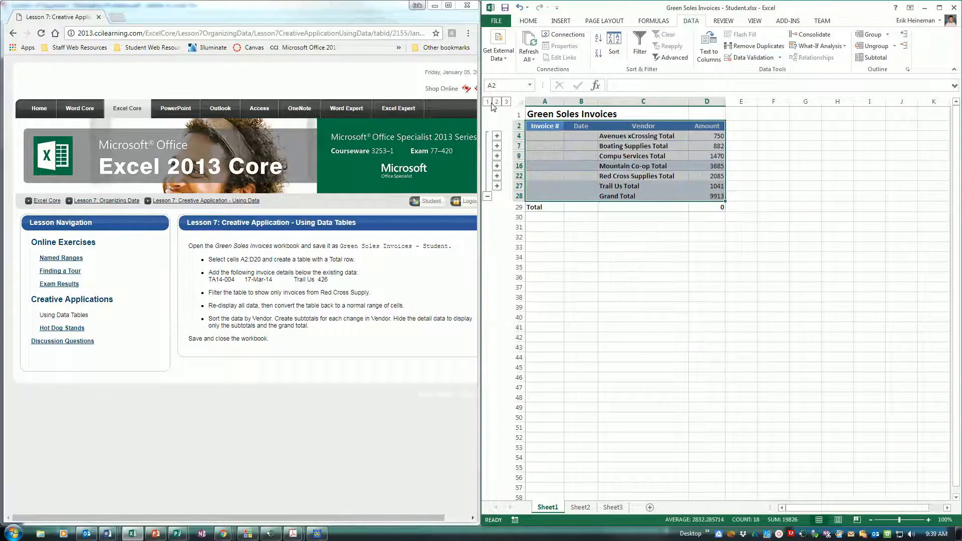
click(488, 102)
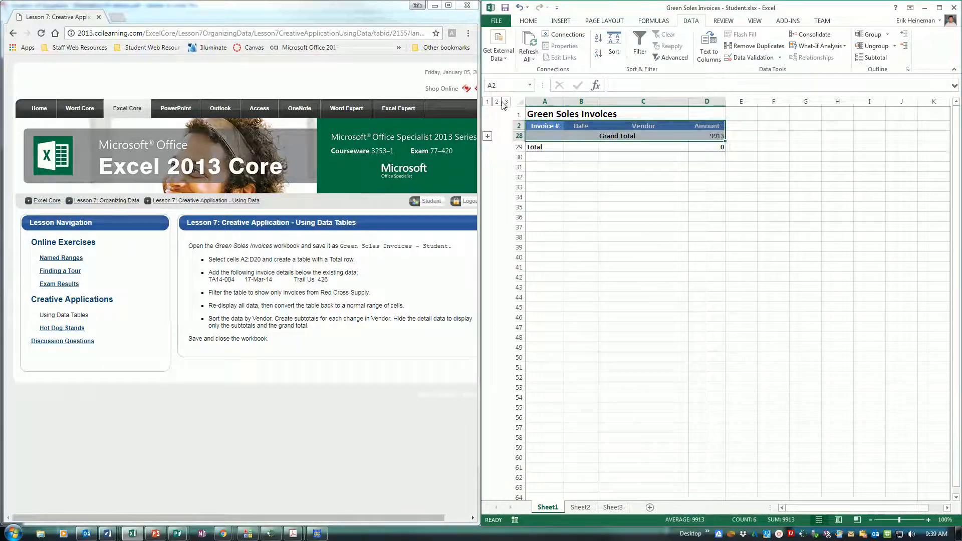
click(497, 102)
click(506, 102)
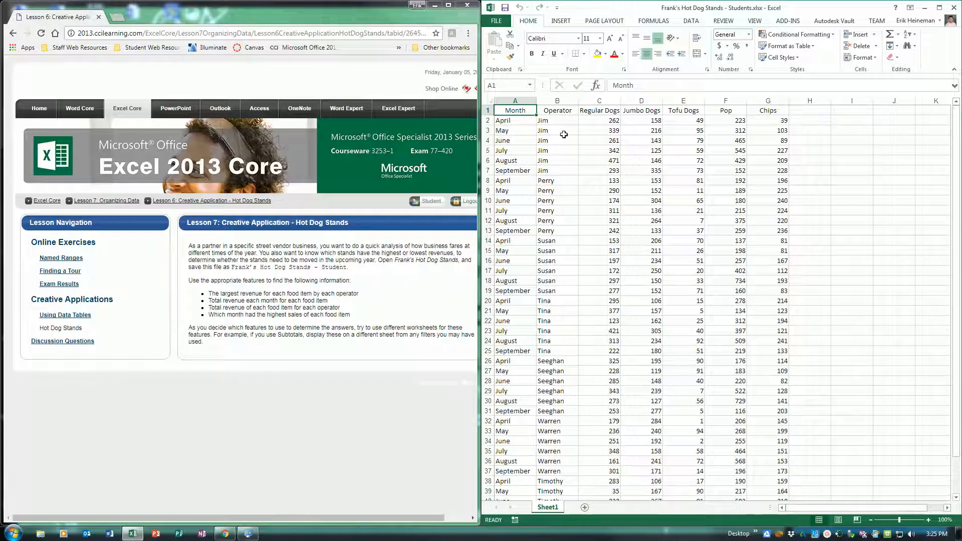
drag(520, 113, 587, 140)
click(516, 112)
drag(207, 294, 361, 296)
click(367, 298)
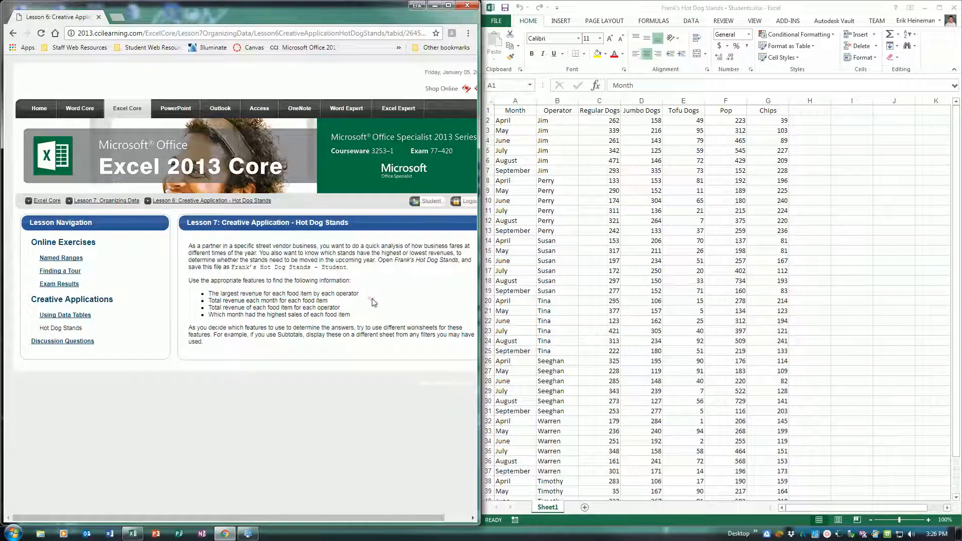
Step: Rename Sheet1 of the Frank's Hot Dog Stands workbook as Filters
click(555, 507)
double_click(554, 507)
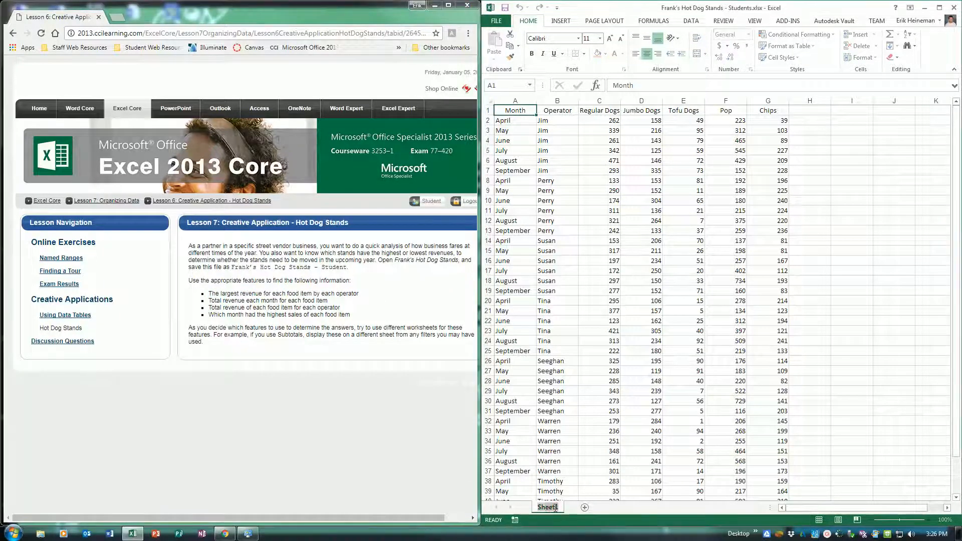
text(Filters)
key(Return)
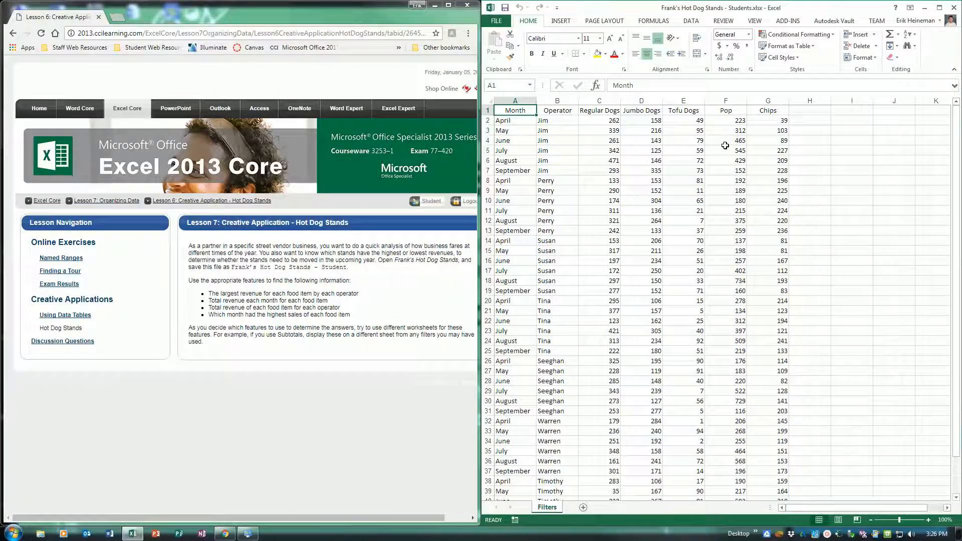
Step: Turn on filtering for the hot dog stand data and show only the first listed operator in the Operator column
click(687, 21)
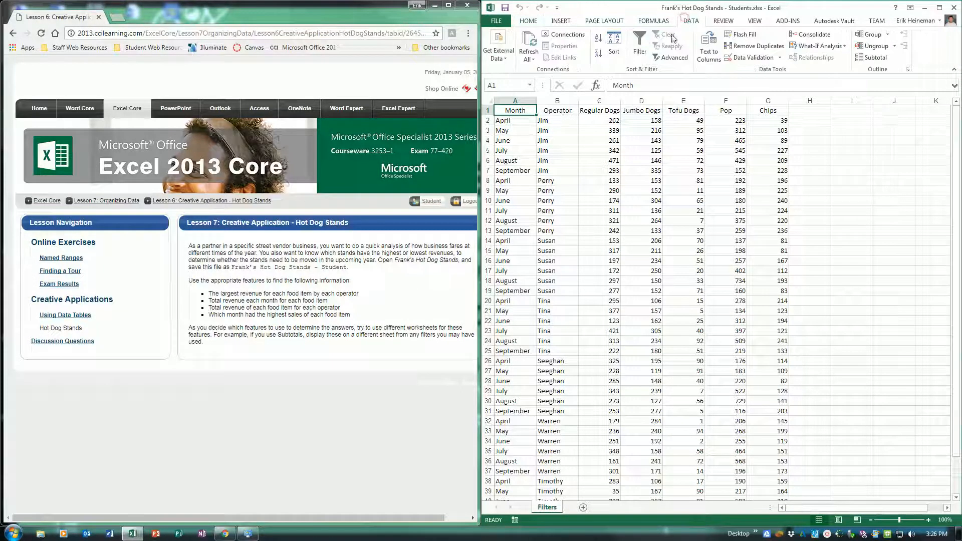
click(639, 45)
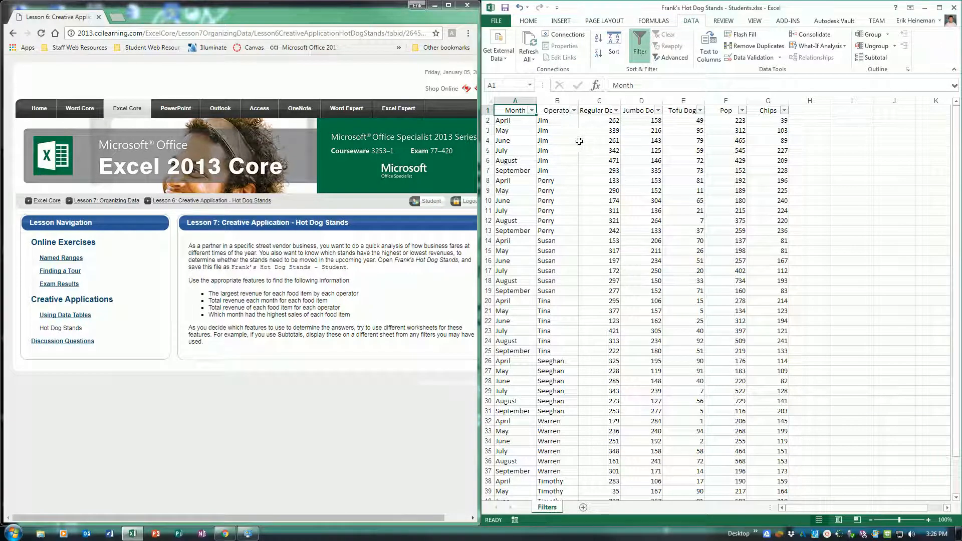
click(574, 110)
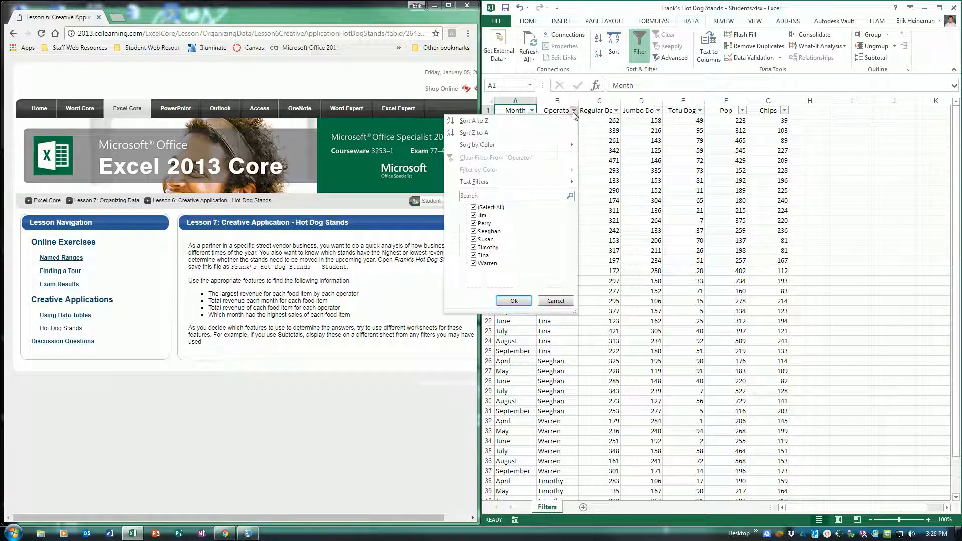
click(474, 208)
click(473, 216)
click(513, 301)
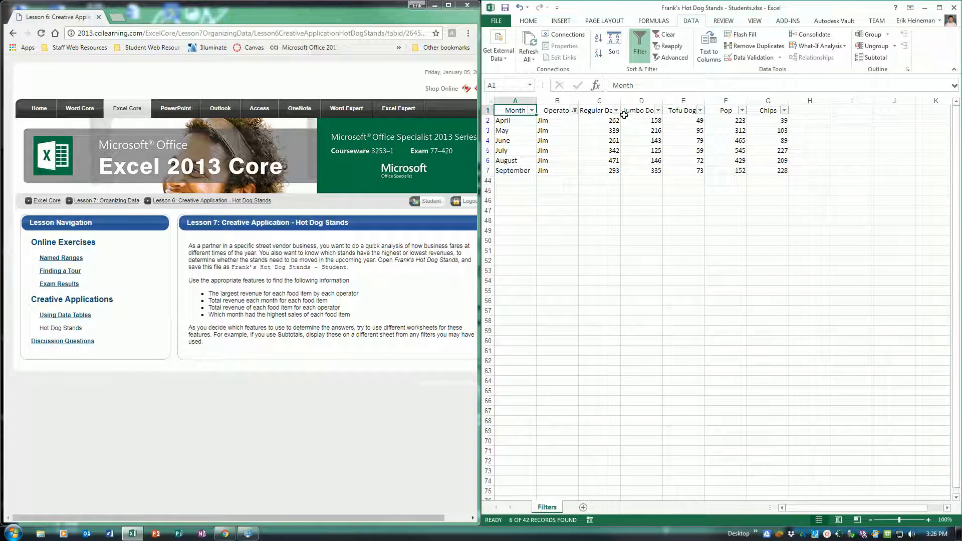
Step: Sort the first operator's rows by Regular Dogs from smallest to largest, and re-sort them from largest to smallest
click(616, 110)
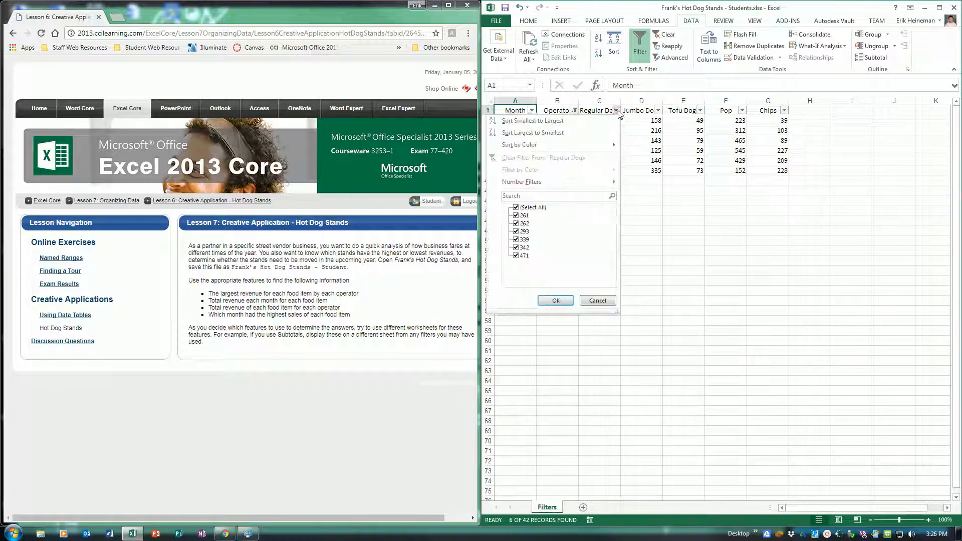
click(532, 120)
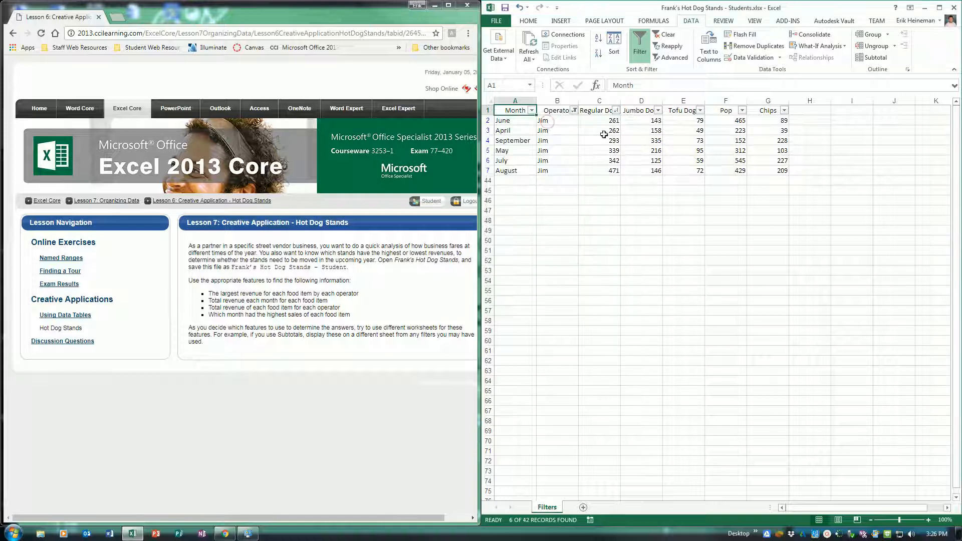
click(616, 111)
click(601, 133)
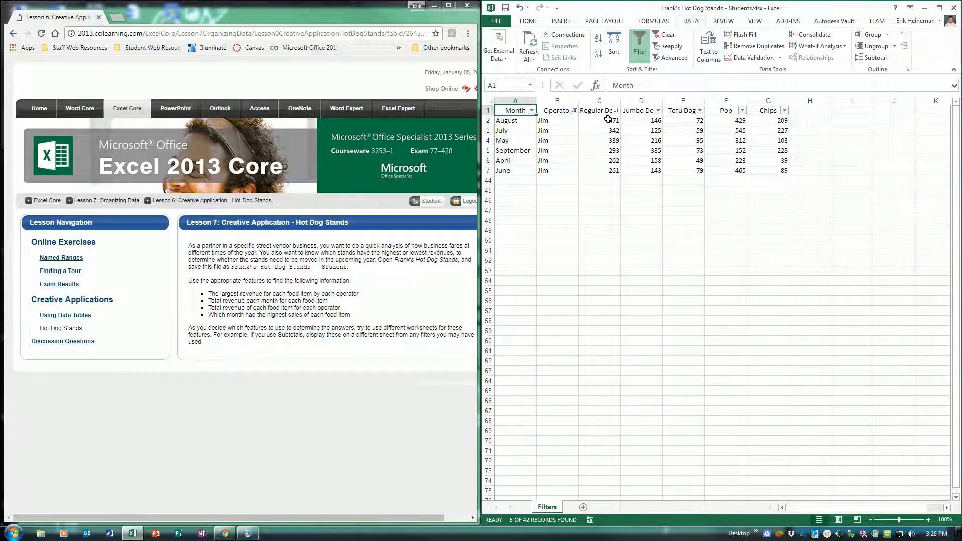
Step: Sort the first operator's rows from largest to smallest by Jumbo Dogs, Tofu Dogs, Pop and Chips in turn
click(658, 111)
click(585, 133)
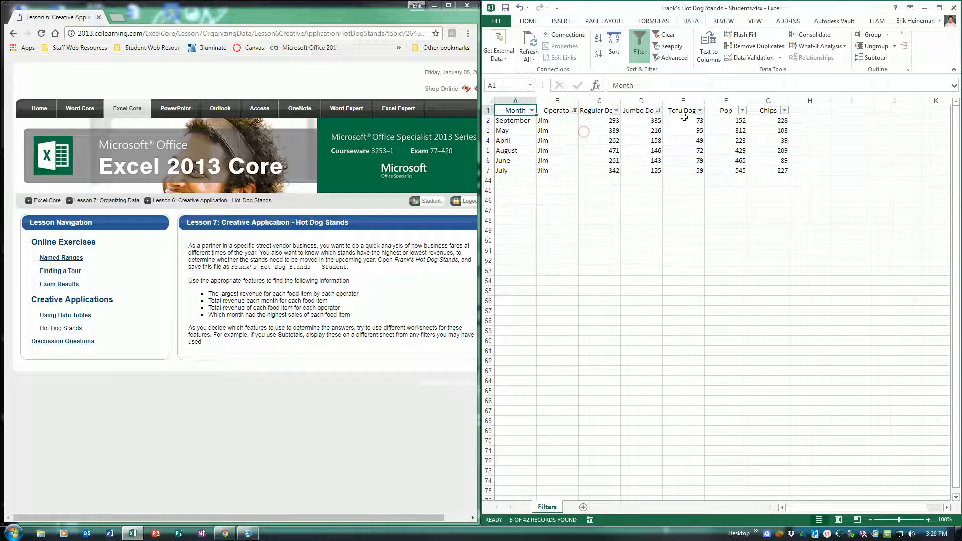
click(700, 110)
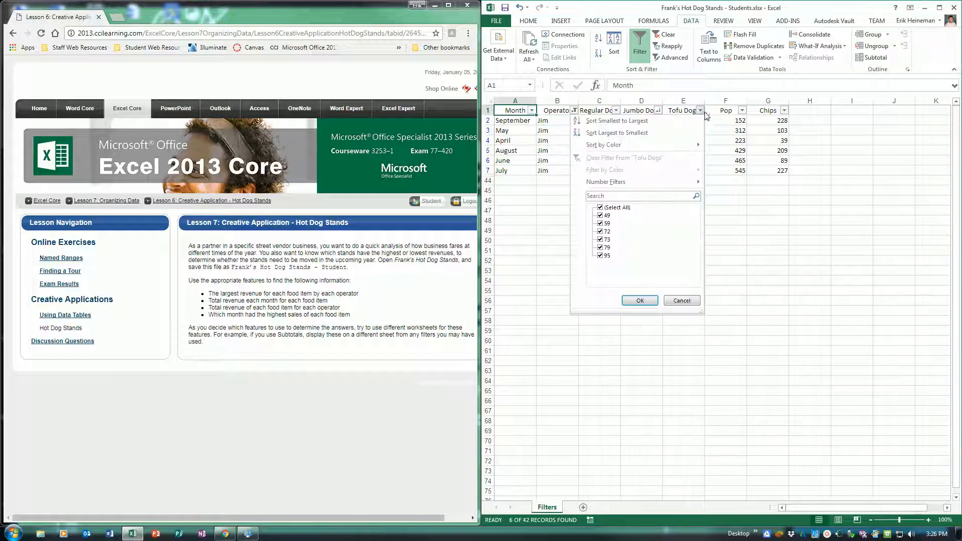
click(621, 133)
click(742, 110)
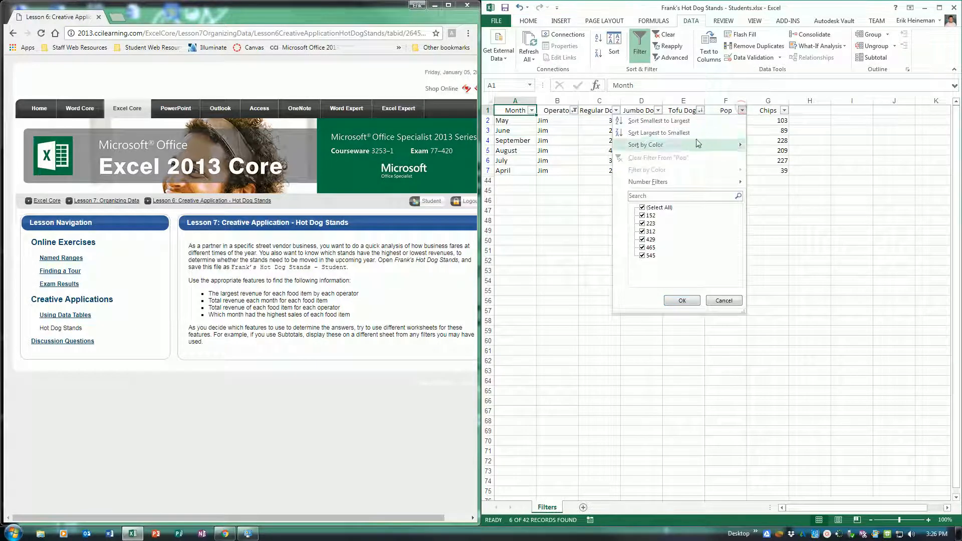
click(689, 133)
click(784, 111)
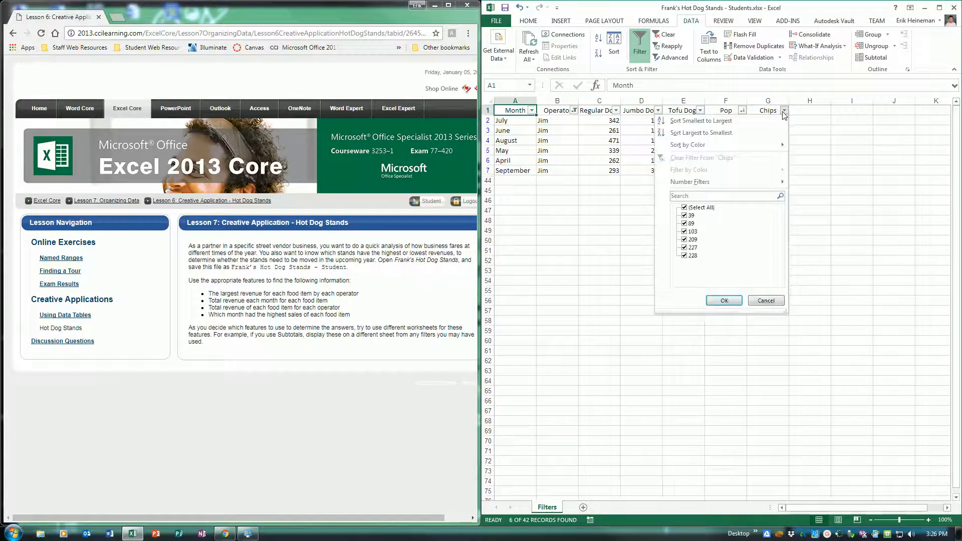
click(736, 133)
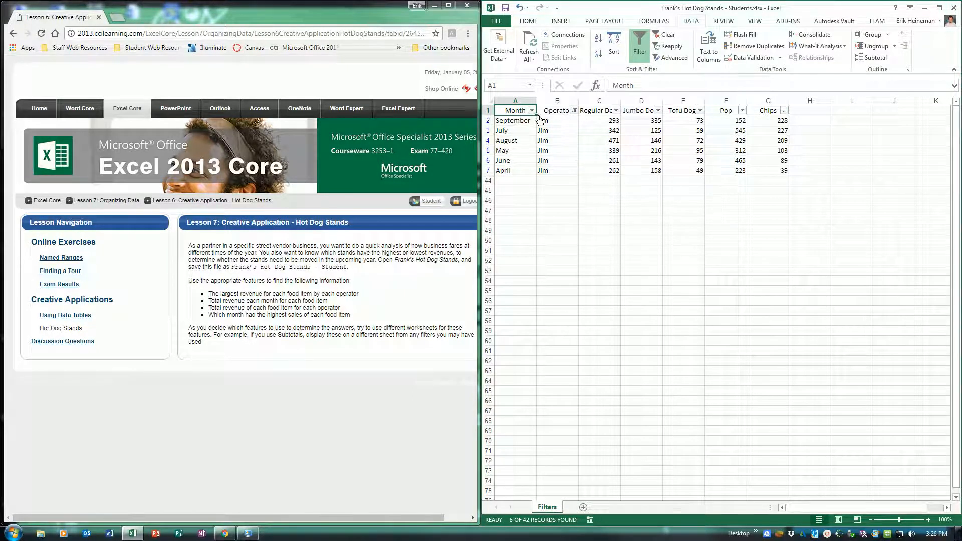
Step: Change the Operator filter to show only the second listed operator's rows
click(572, 116)
click(475, 207)
click(473, 216)
click(474, 208)
click(474, 208)
click(476, 224)
click(473, 224)
click(513, 300)
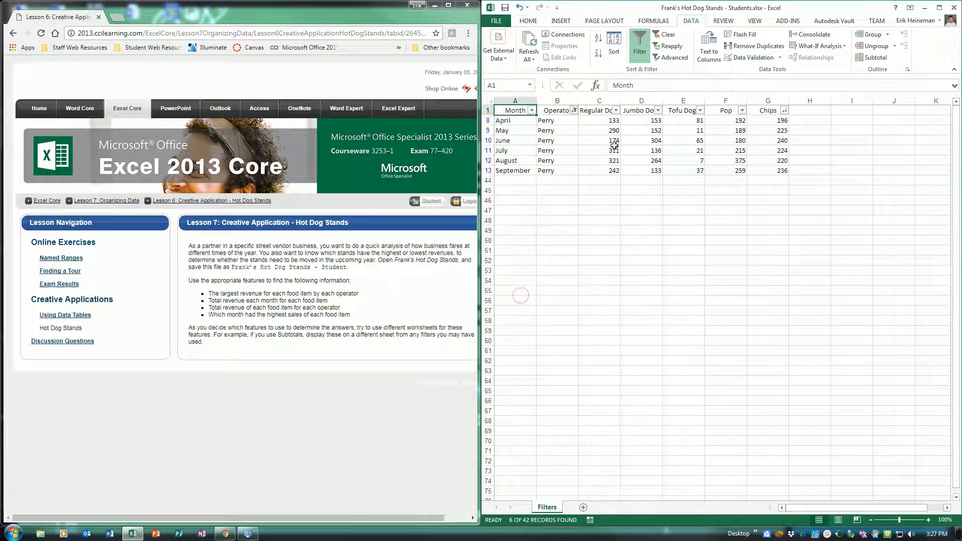
Step: Sort the second operator's rows by Regular Dogs from largest to smallest, and turn off filtering on the sheet
click(615, 111)
click(551, 133)
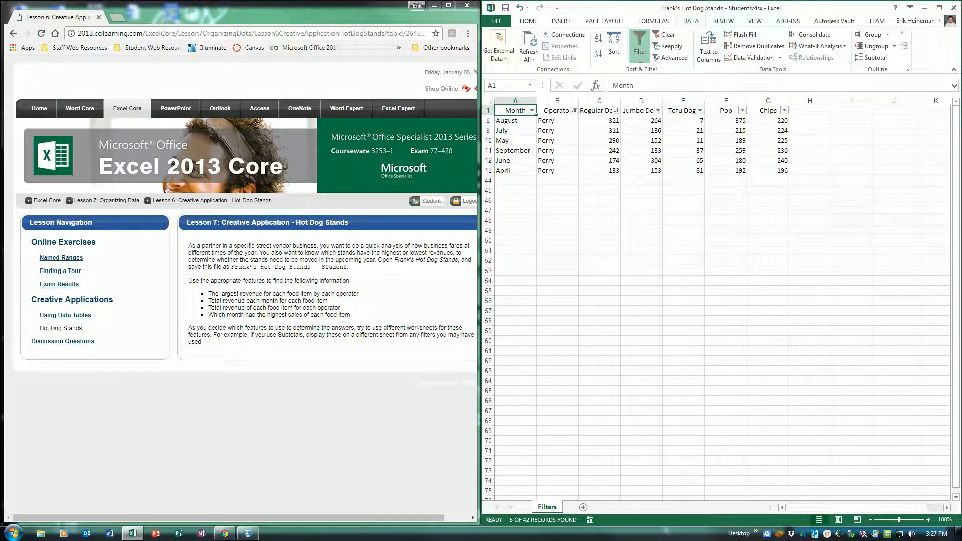
click(635, 43)
click(635, 43)
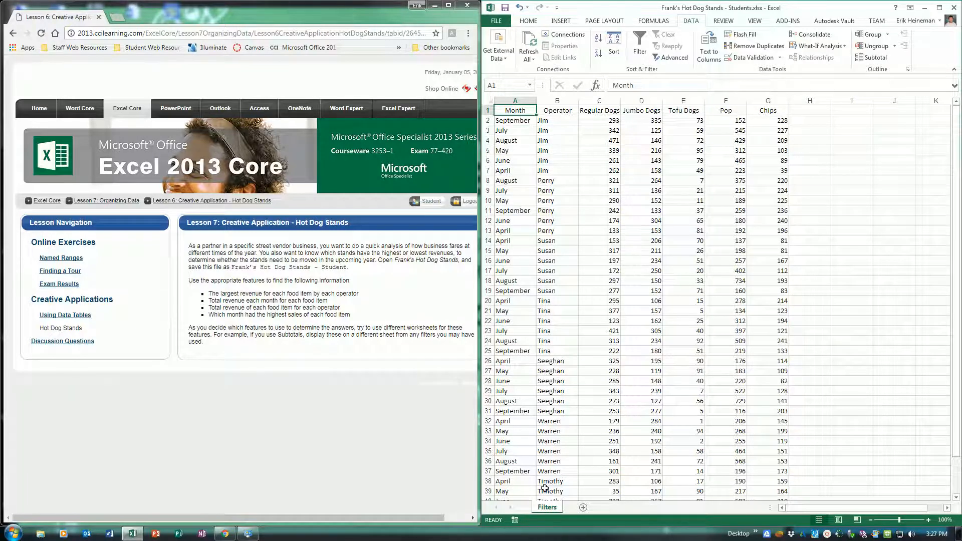
Step: Create a copy of the Filters sheet at the end of the workbook and rename the copy as Subtotals
right_click(554, 510)
click(576, 425)
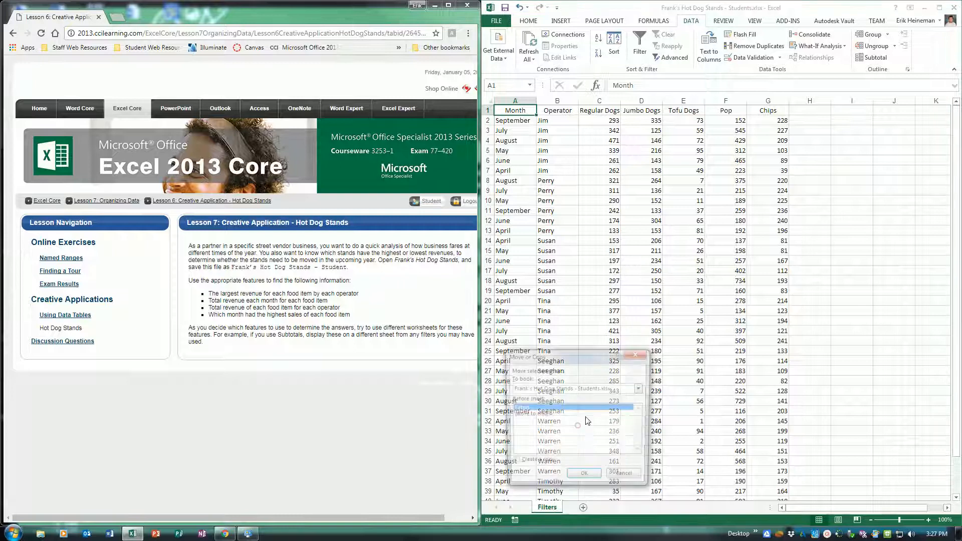
click(524, 415)
click(524, 464)
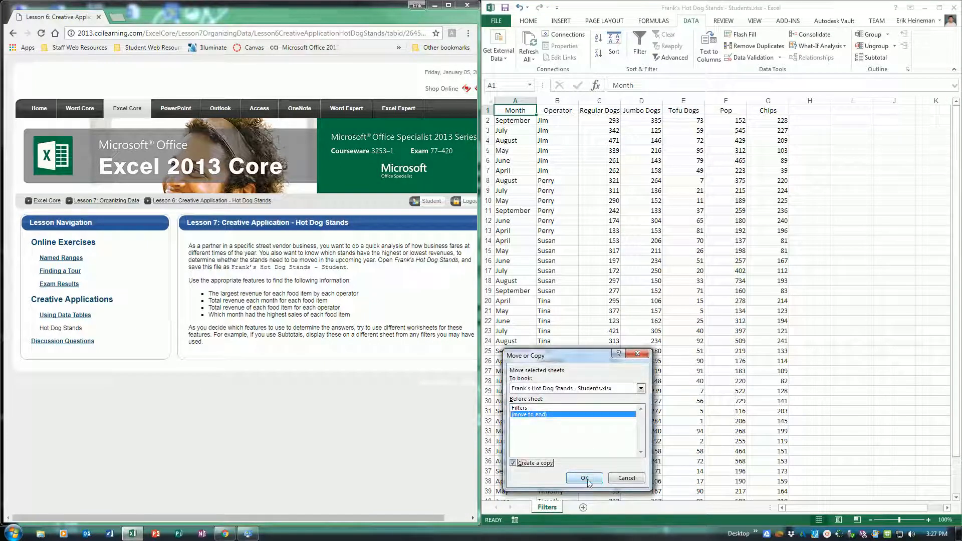
click(589, 479)
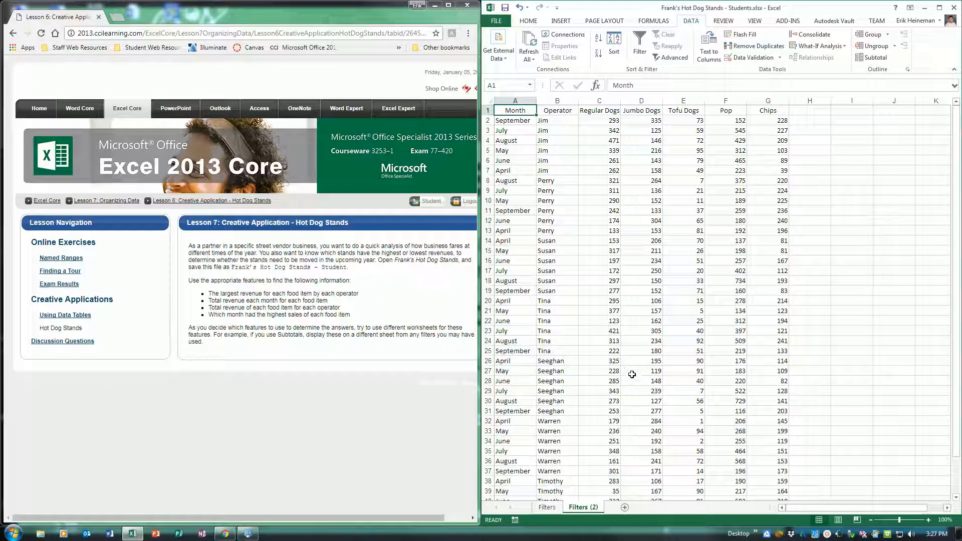
double_click(589, 508)
text(Subtotals)
key(Return)
Step: Sort the full data range on the Subtotals sheet by Operator from A to Z
drag(209, 307, 349, 312)
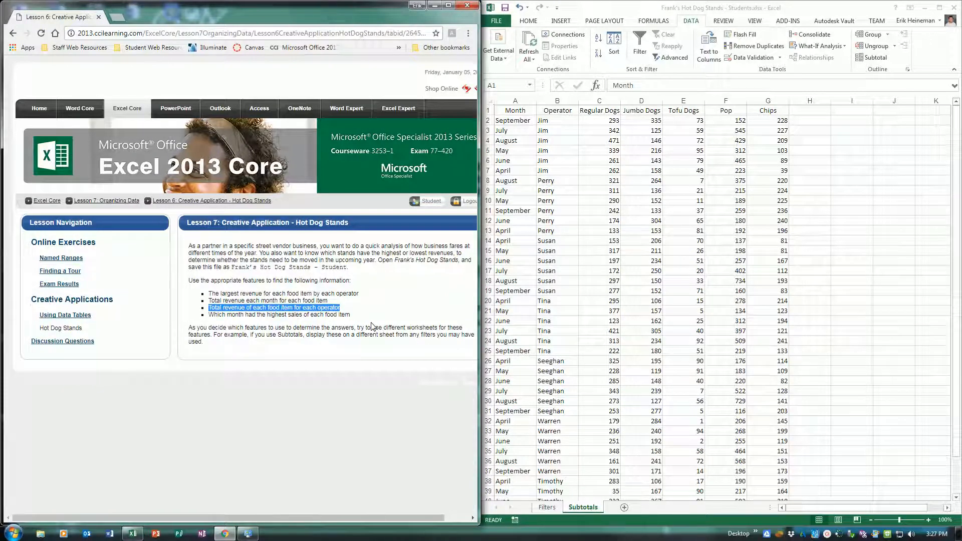
click(519, 112)
drag(518, 110, 780, 480)
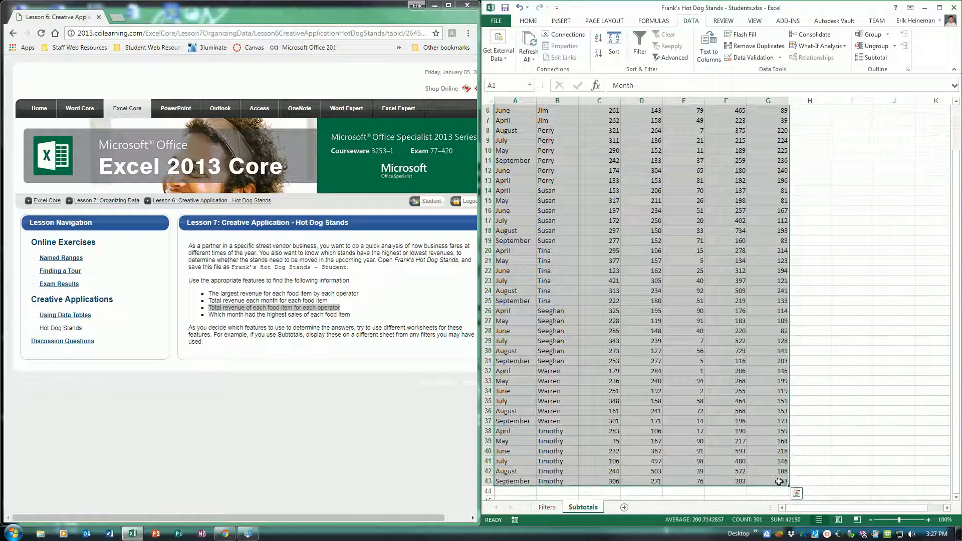
scroll(576, 165, up, 2)
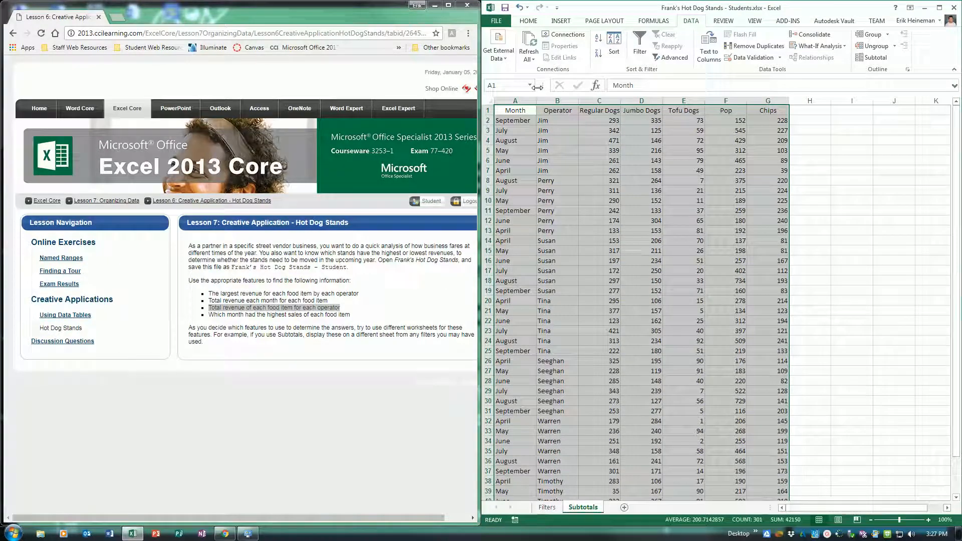
click(613, 42)
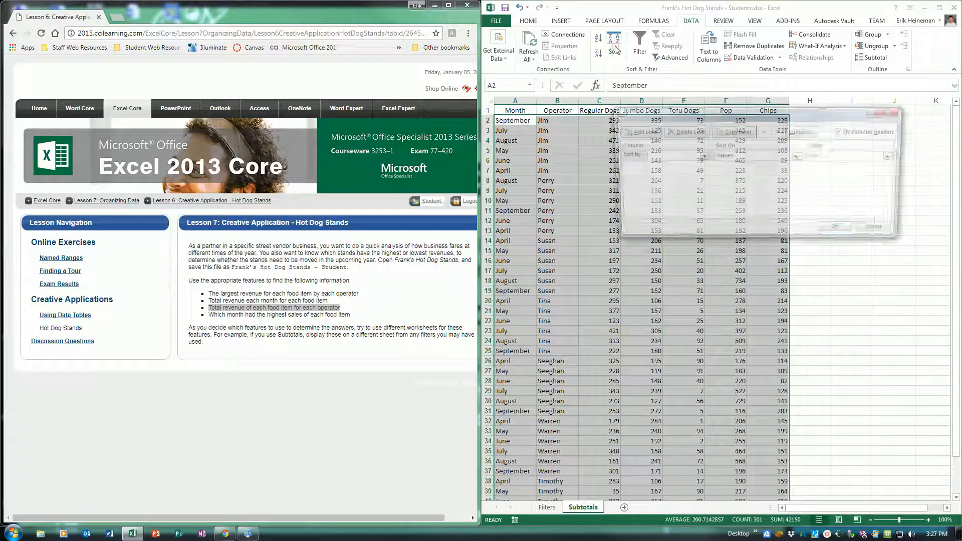
click(681, 157)
click(666, 172)
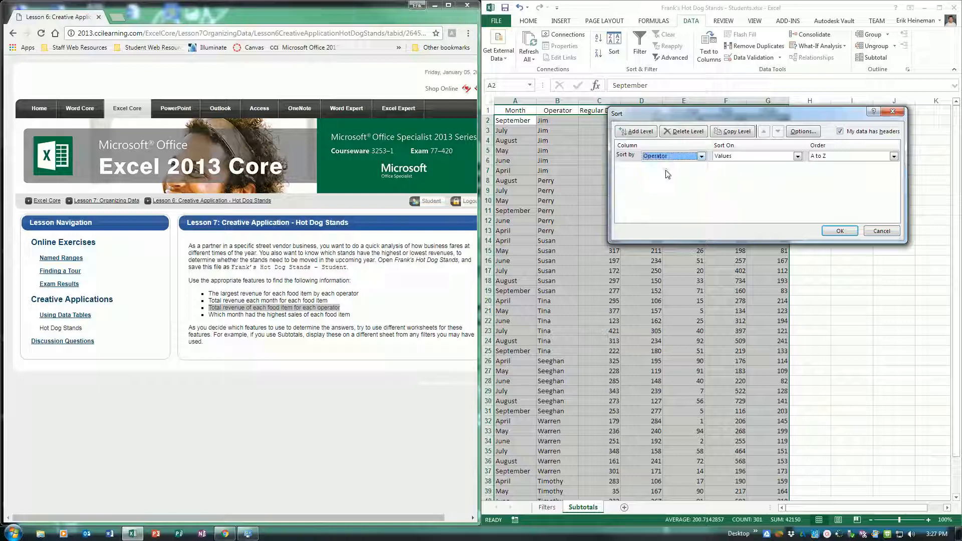
click(839, 231)
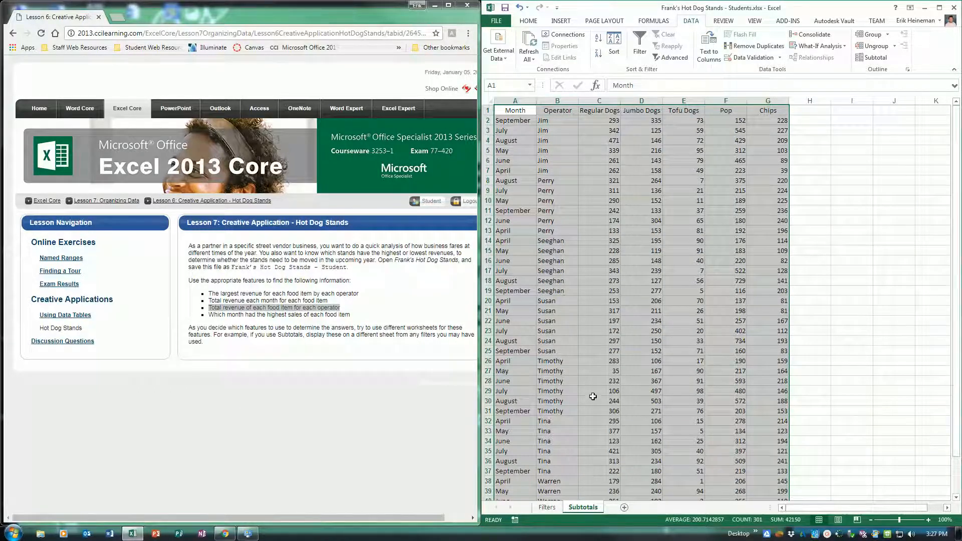
Step: Add Sum subtotals at each change in Operator for Regular Dogs, Jumbo Dogs, Tofu Dogs, Pop and Chips
click(871, 57)
click(705, 118)
click(711, 132)
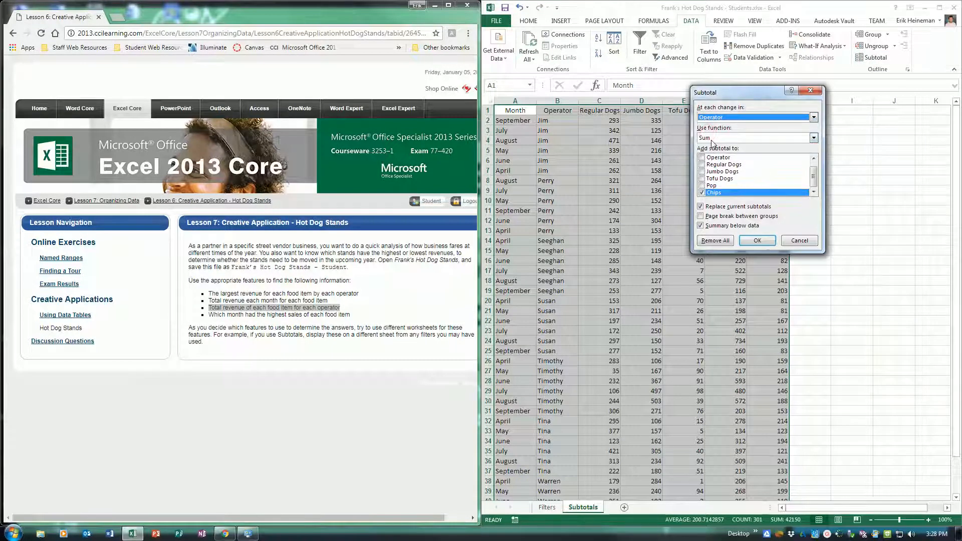
click(702, 165)
click(702, 172)
click(701, 178)
click(701, 185)
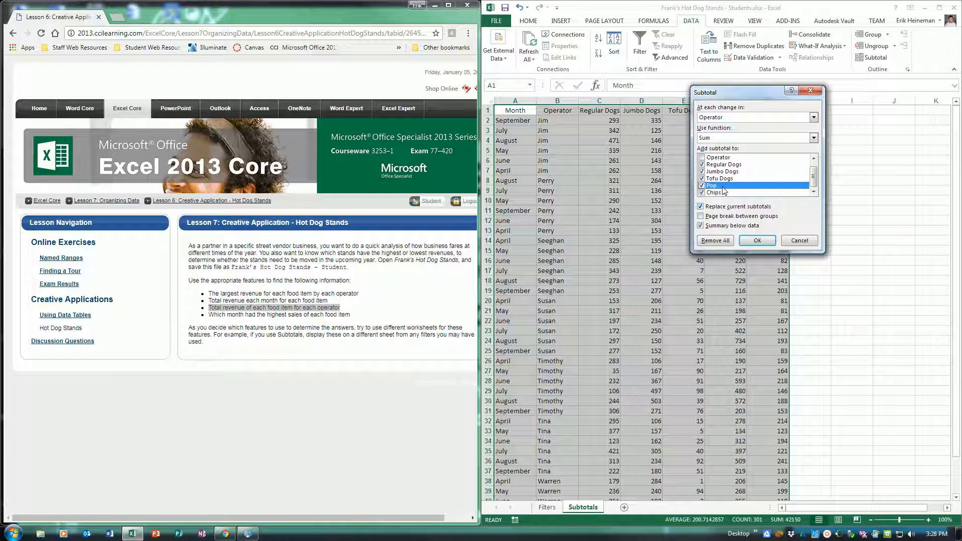
click(757, 240)
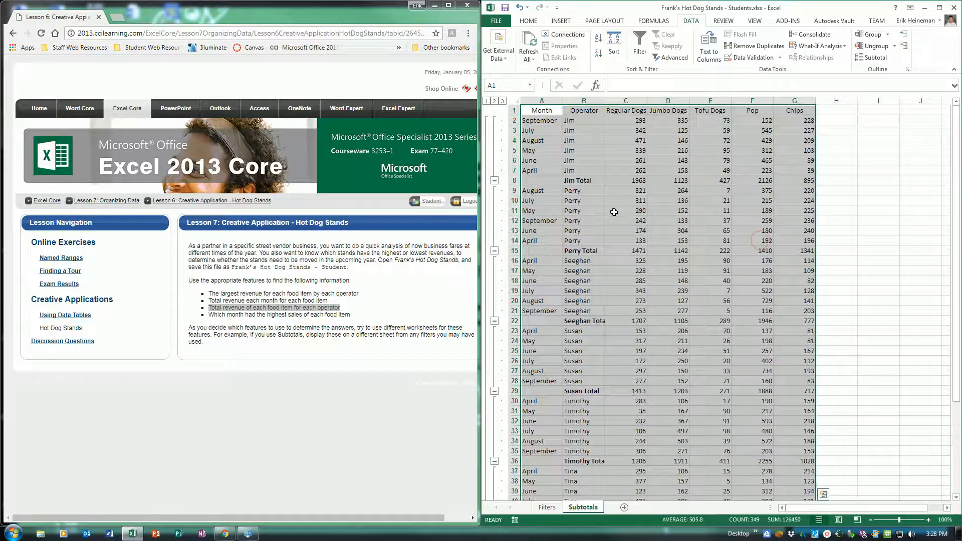
Step: Collapse the outline to the operator totals and widen the Operator column to fit the total labels
scroll(634, 219, down, 1)
scroll(634, 219, down, 5)
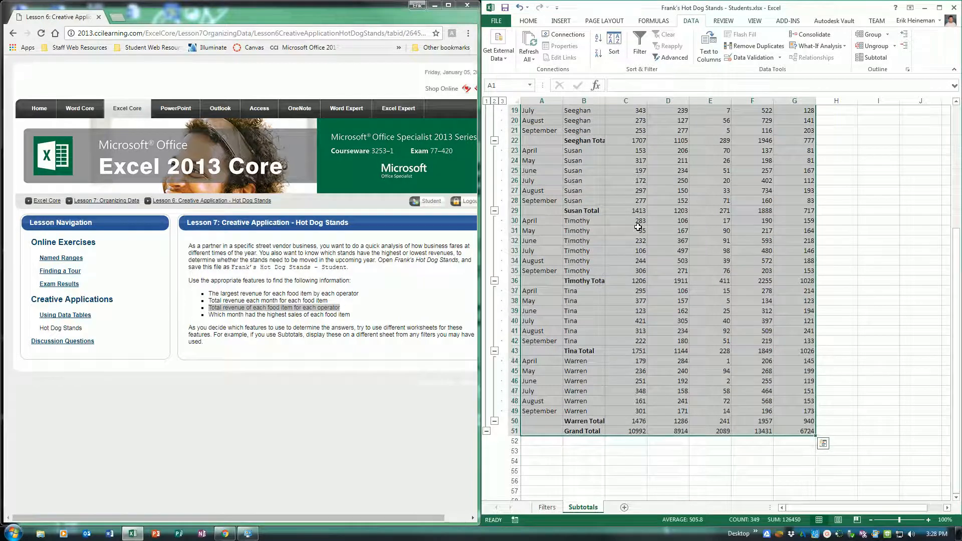
scroll(637, 226, up, 6)
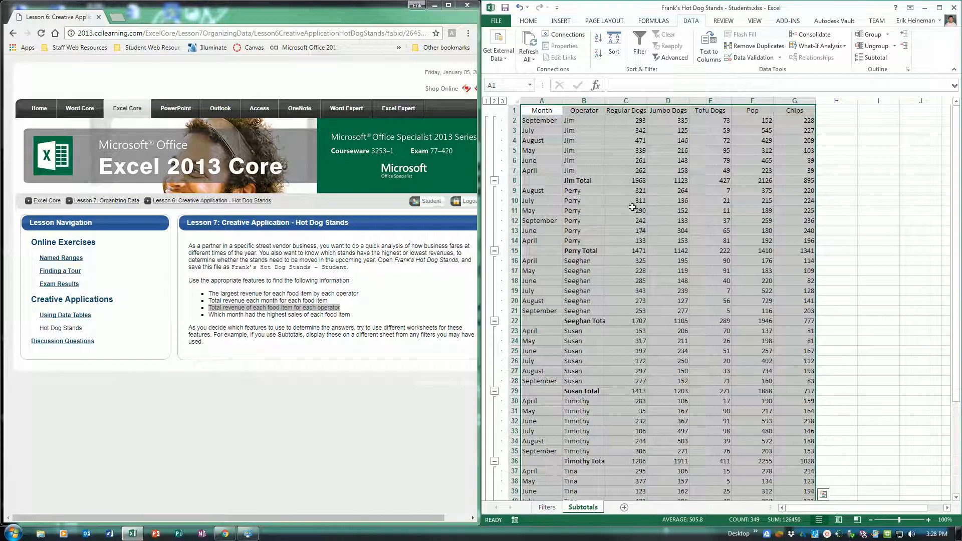
click(494, 101)
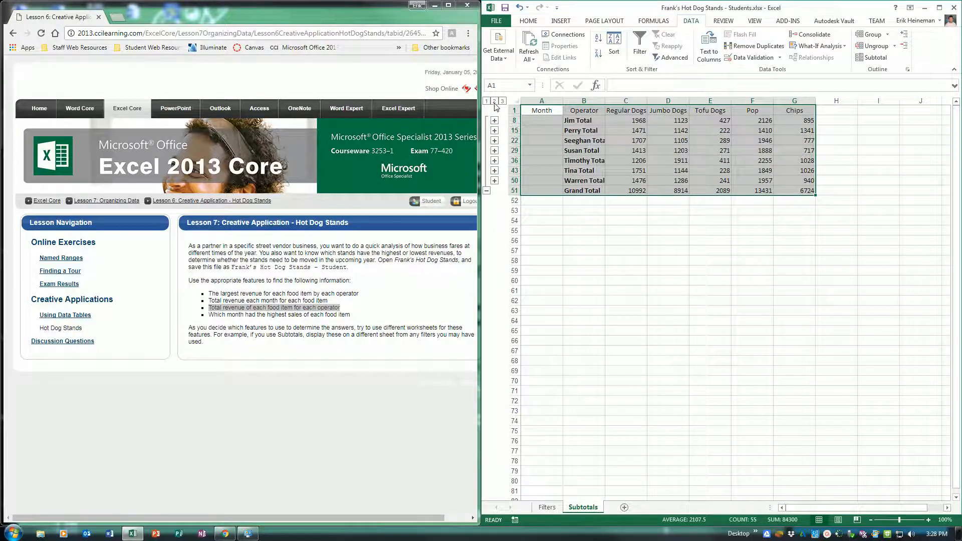
click(502, 101)
click(495, 101)
drag(604, 108, 614, 108)
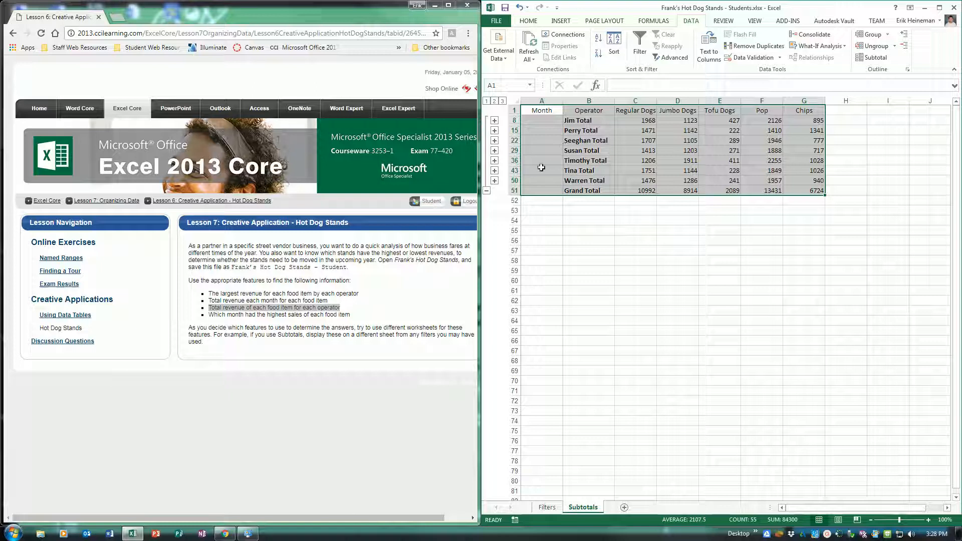
Step: View the subtotals at the grand total, operator total and full detail outline levels in turn
click(486, 101)
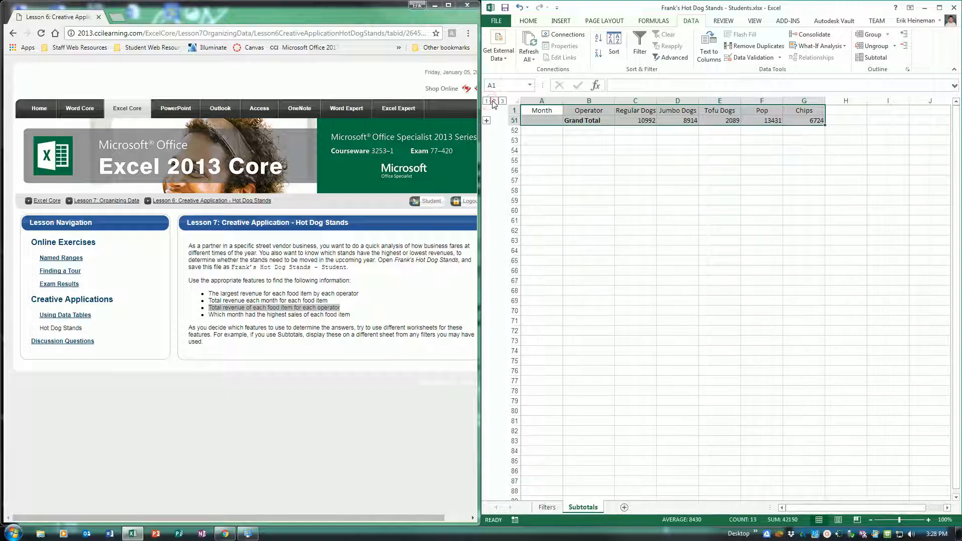
click(494, 101)
click(502, 101)
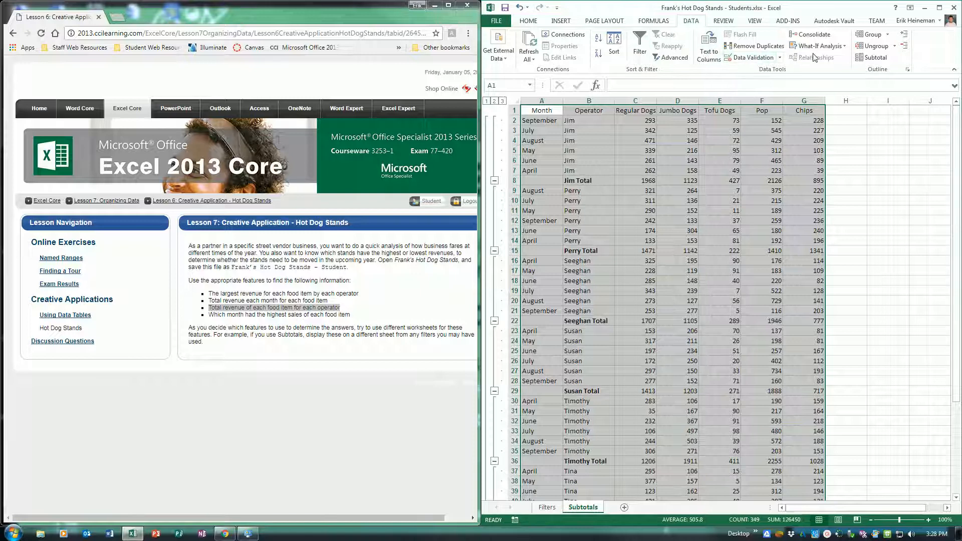
Step: Sort the data by Month from A to Z, accepting the removal of the operator subtotals
click(614, 52)
click(653, 157)
click(676, 167)
click(839, 231)
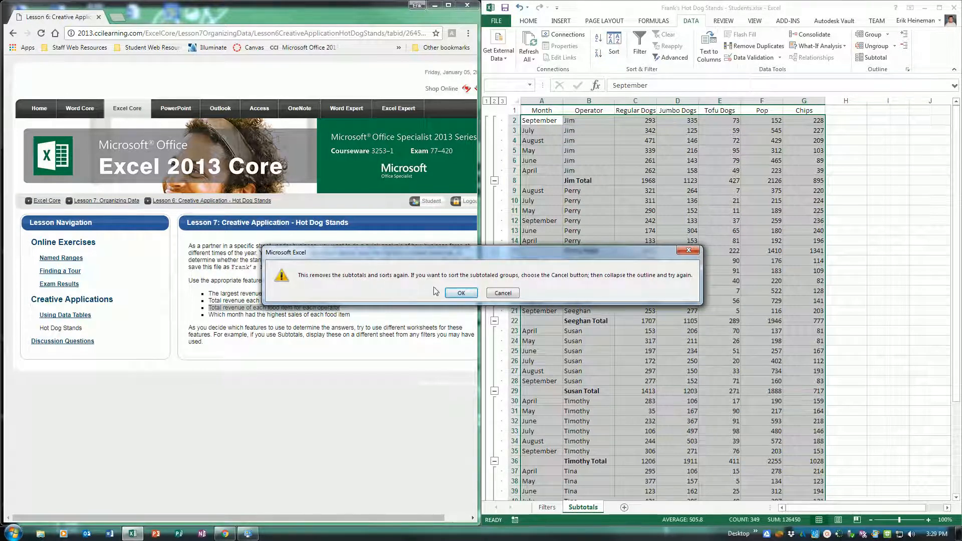
click(461, 293)
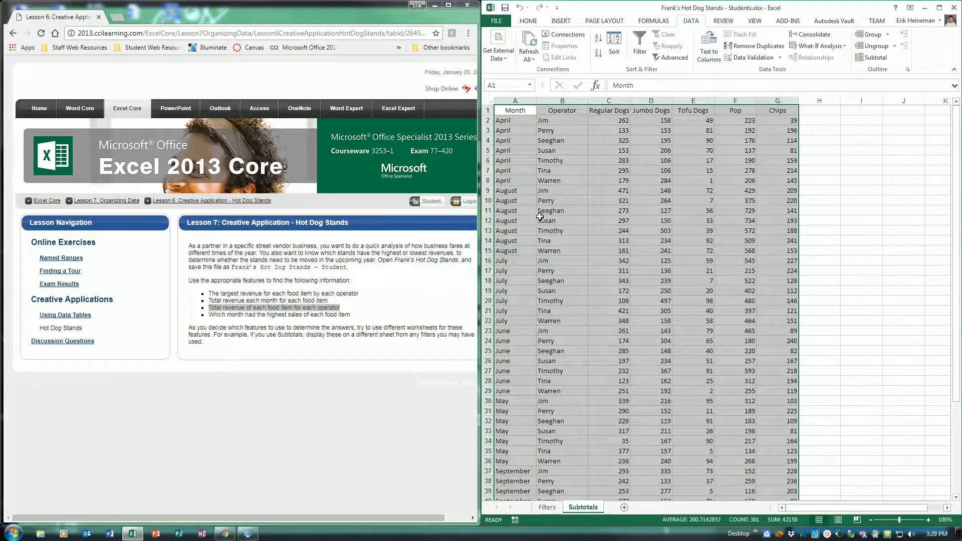
click(546, 161)
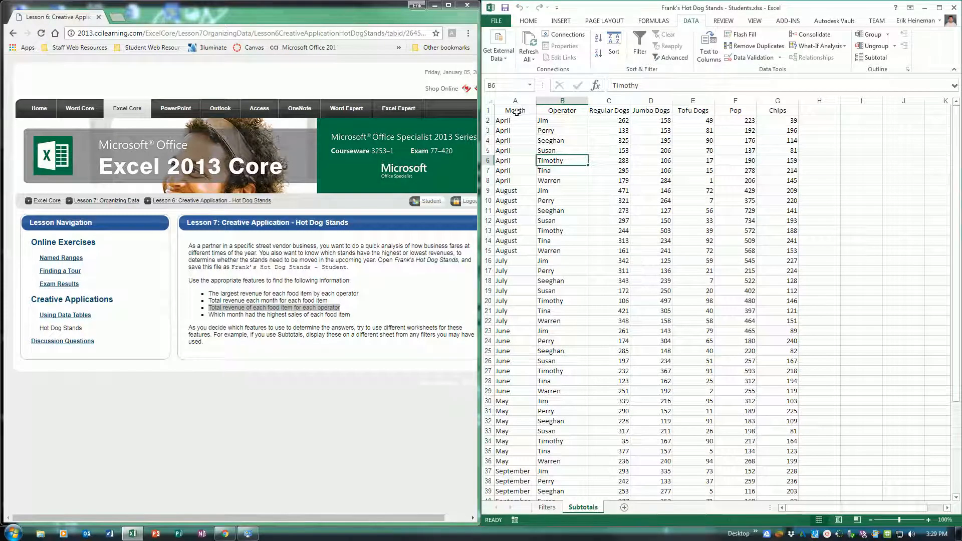
Step: Select the whole month-sorted data range and add Sum subtotals at each change in Month for all five food items
click(210, 300)
drag(210, 300, 327, 301)
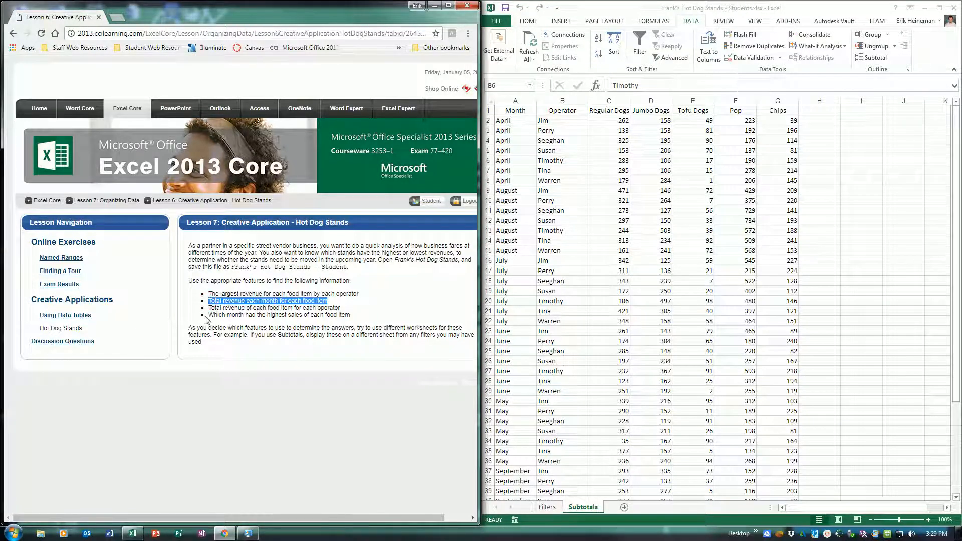
drag(209, 315, 359, 315)
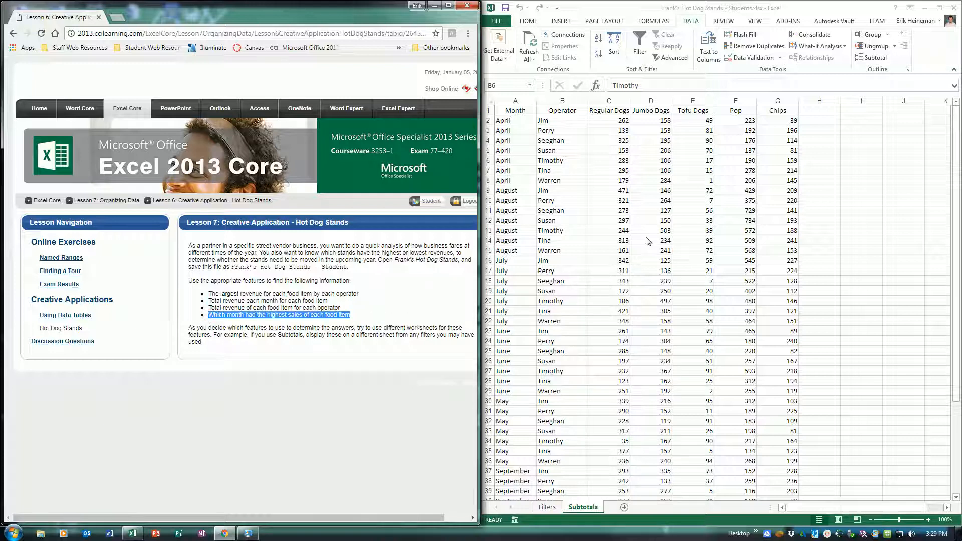
click(585, 213)
drag(520, 109, 786, 471)
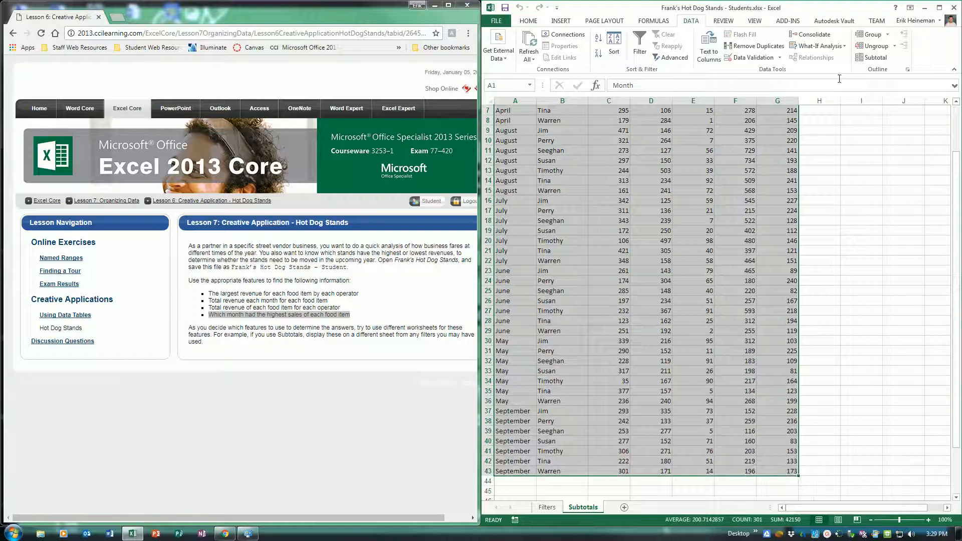
click(865, 59)
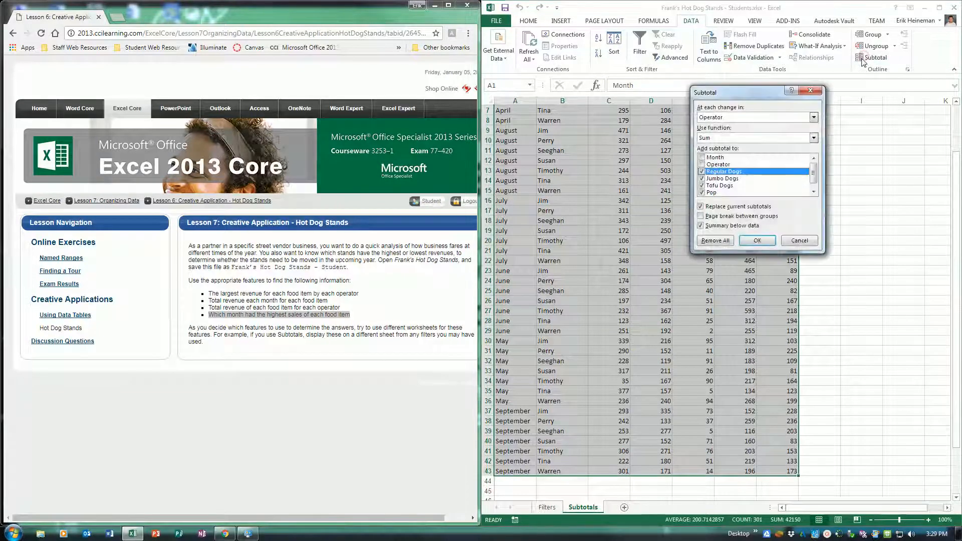
click(716, 118)
click(716, 125)
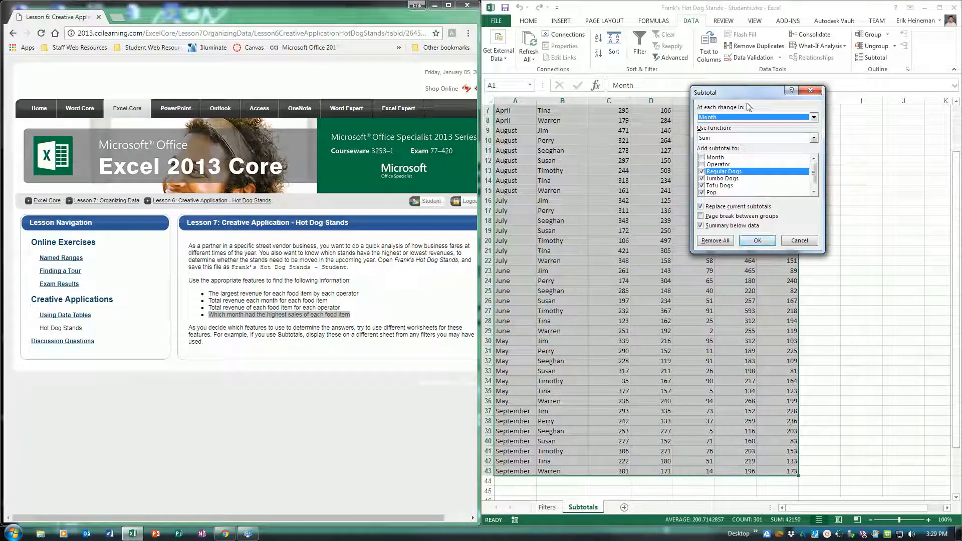
click(761, 240)
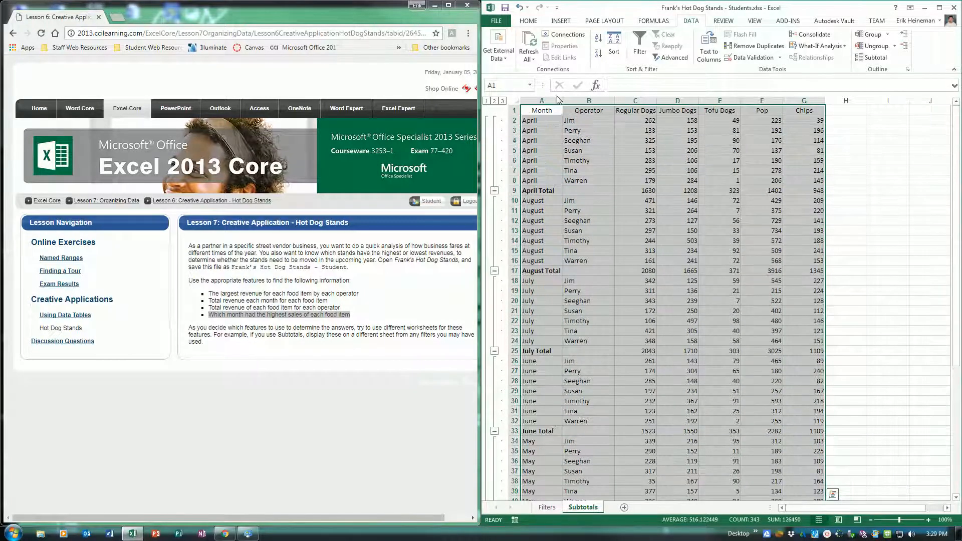
Step: Collapse the outline to the monthly totals and sort them by Regular Dogs from largest to smallest
click(495, 101)
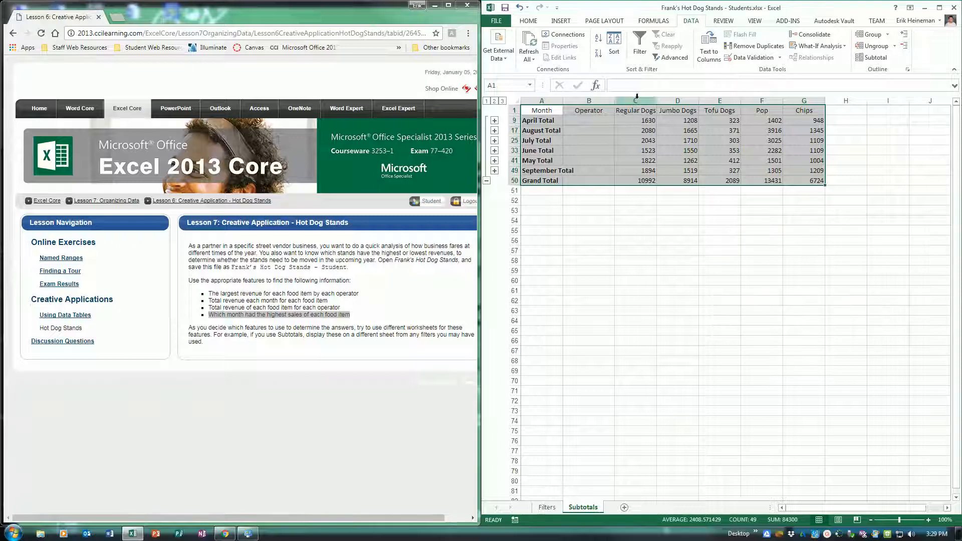
click(613, 45)
click(701, 156)
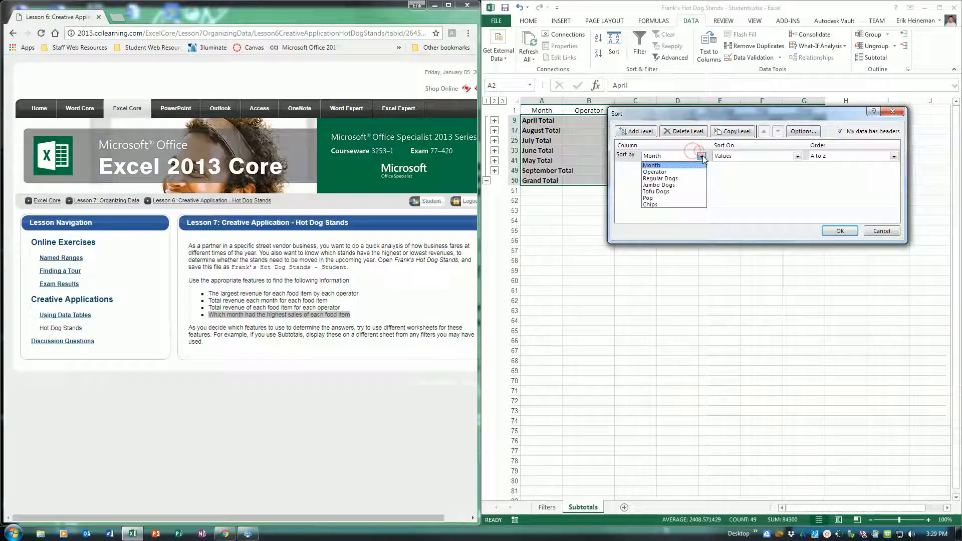
click(666, 179)
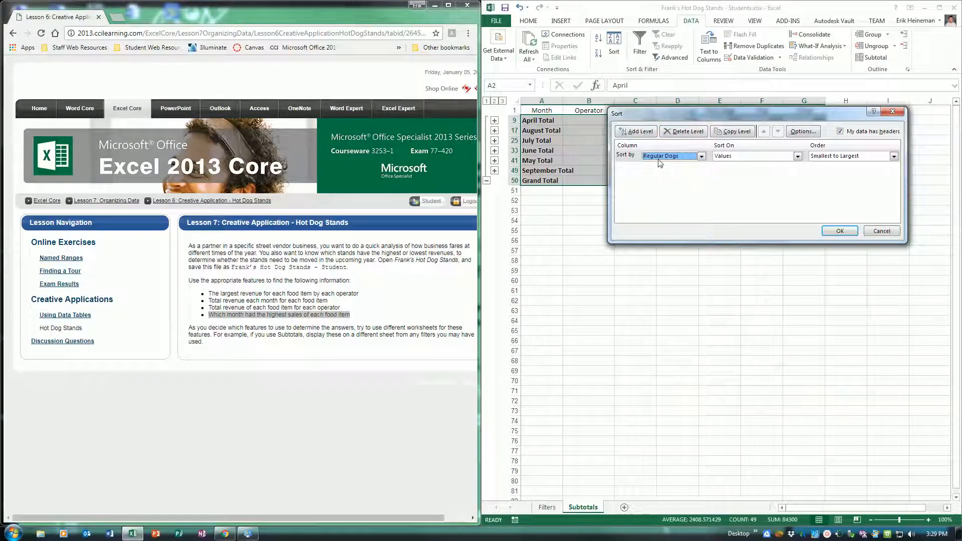
click(832, 158)
click(829, 173)
click(841, 232)
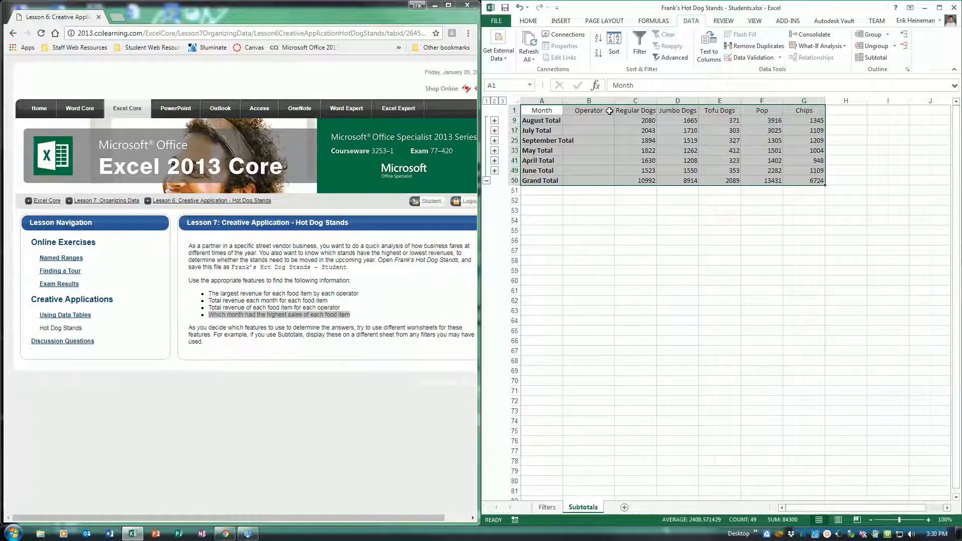
Step: Check the expanded monthly detail, collapse it again and sort the monthly totals by Jumbo Dogs from largest to smallest
click(502, 100)
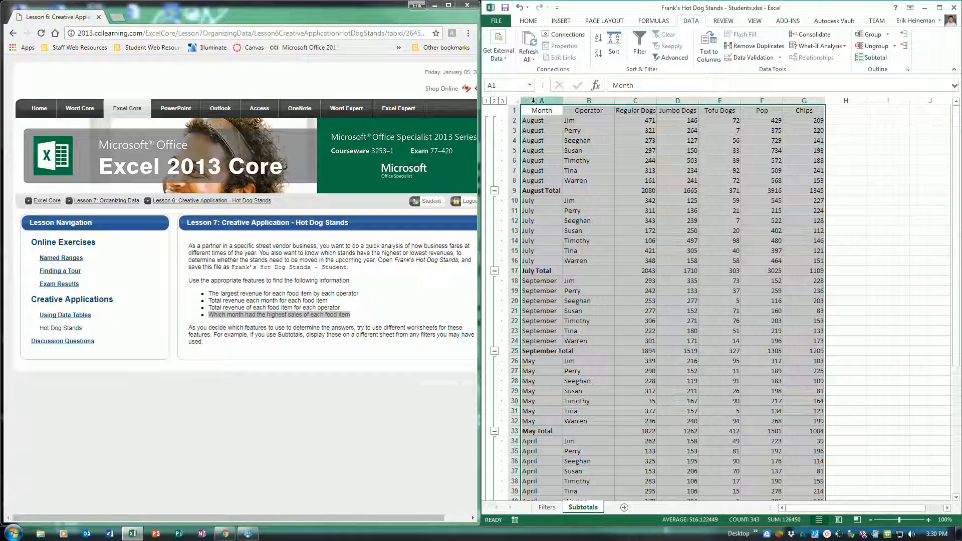
click(494, 101)
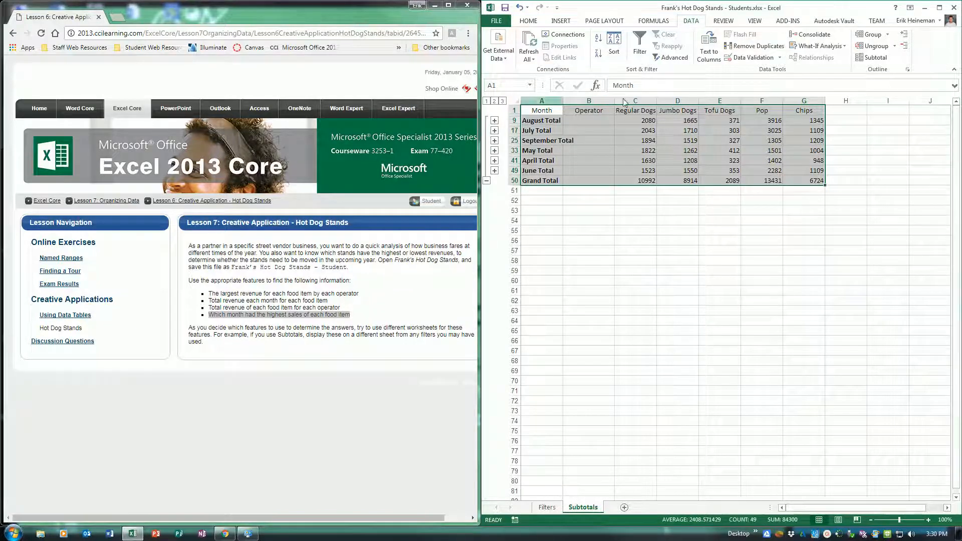
click(620, 58)
click(668, 156)
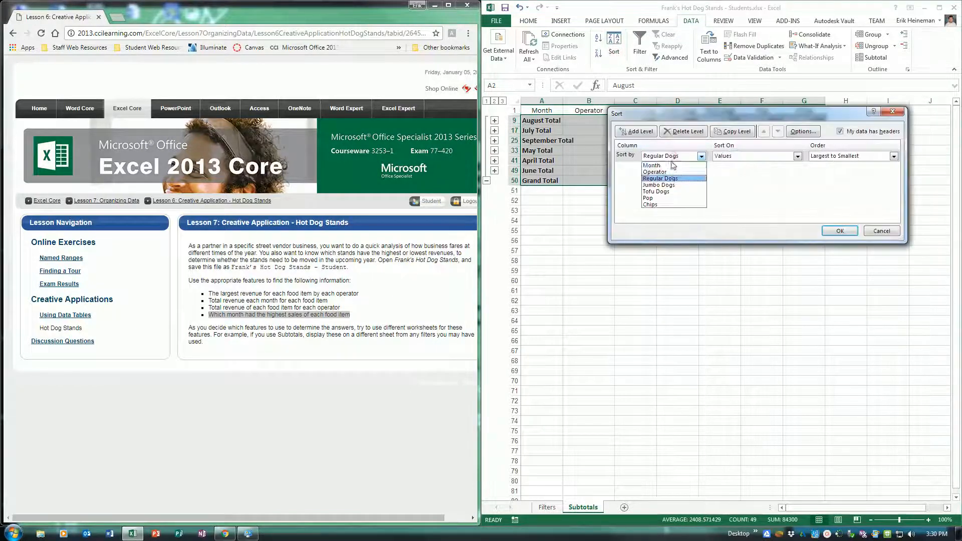
click(668, 186)
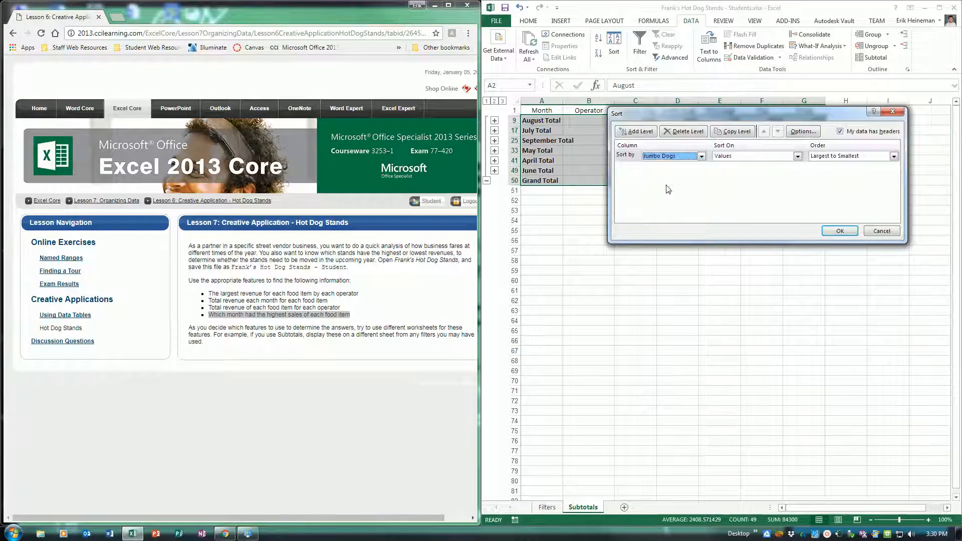
click(839, 231)
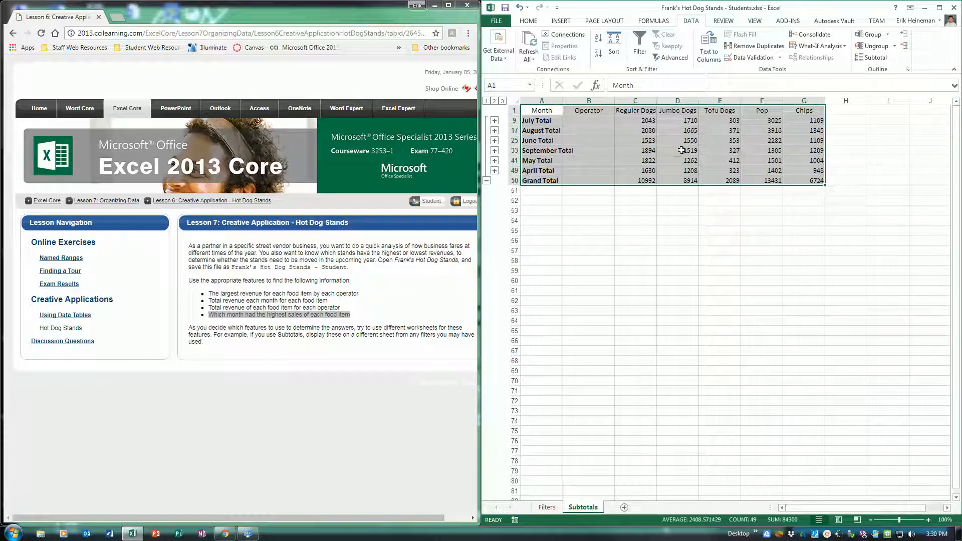
key(alt+semicolon)
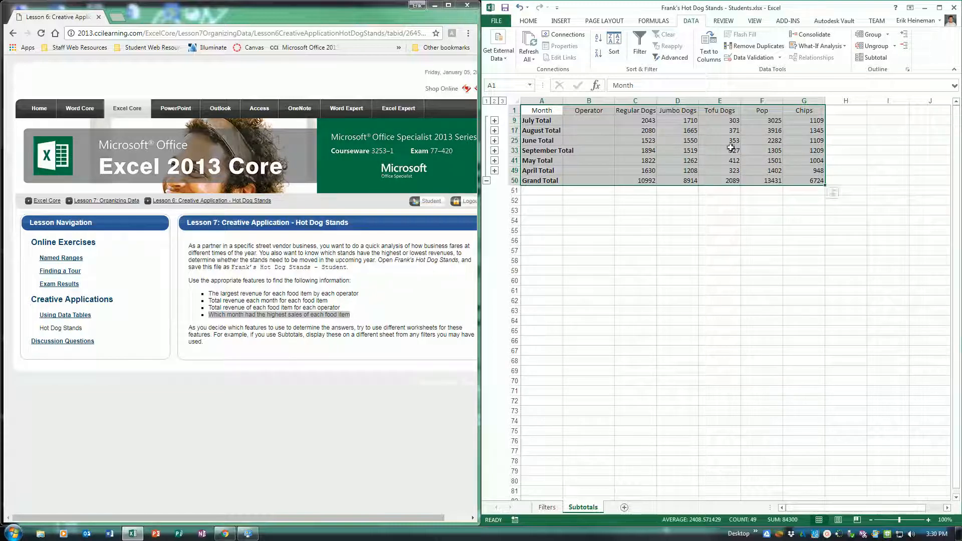